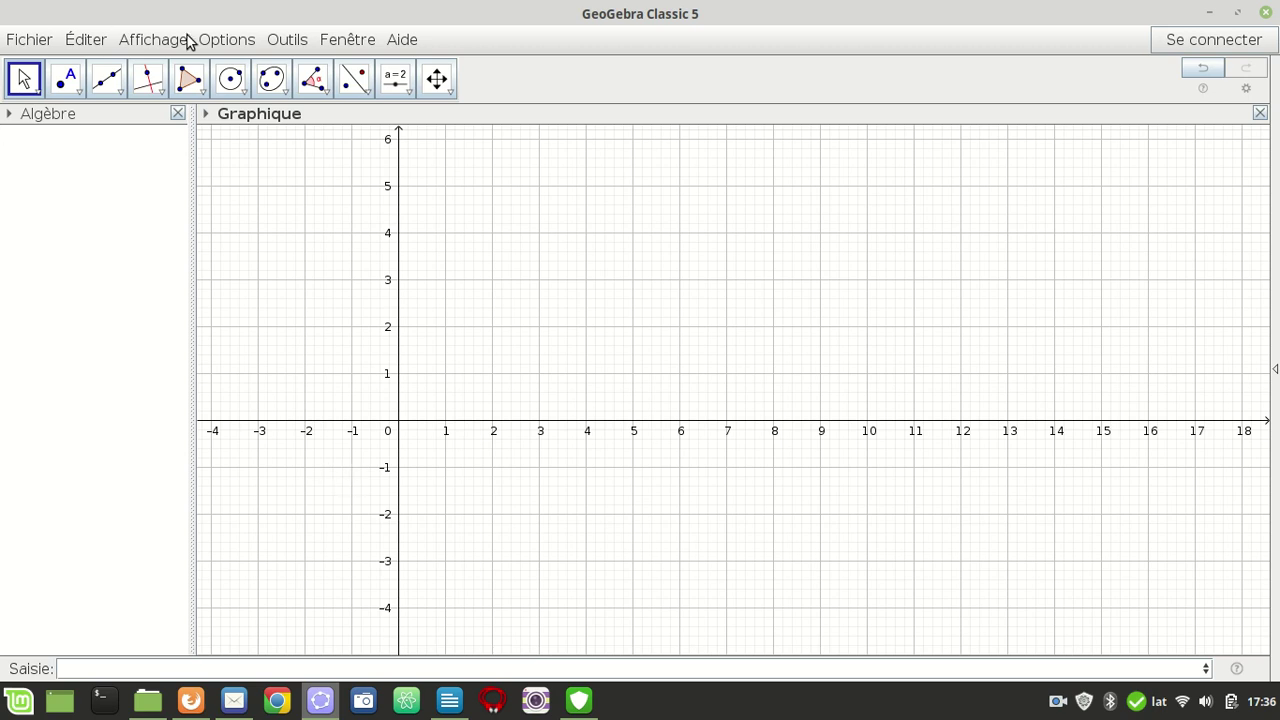
- Set automatic labelling to apply only to new points
click(229, 40)
mouse_move(247, 91)
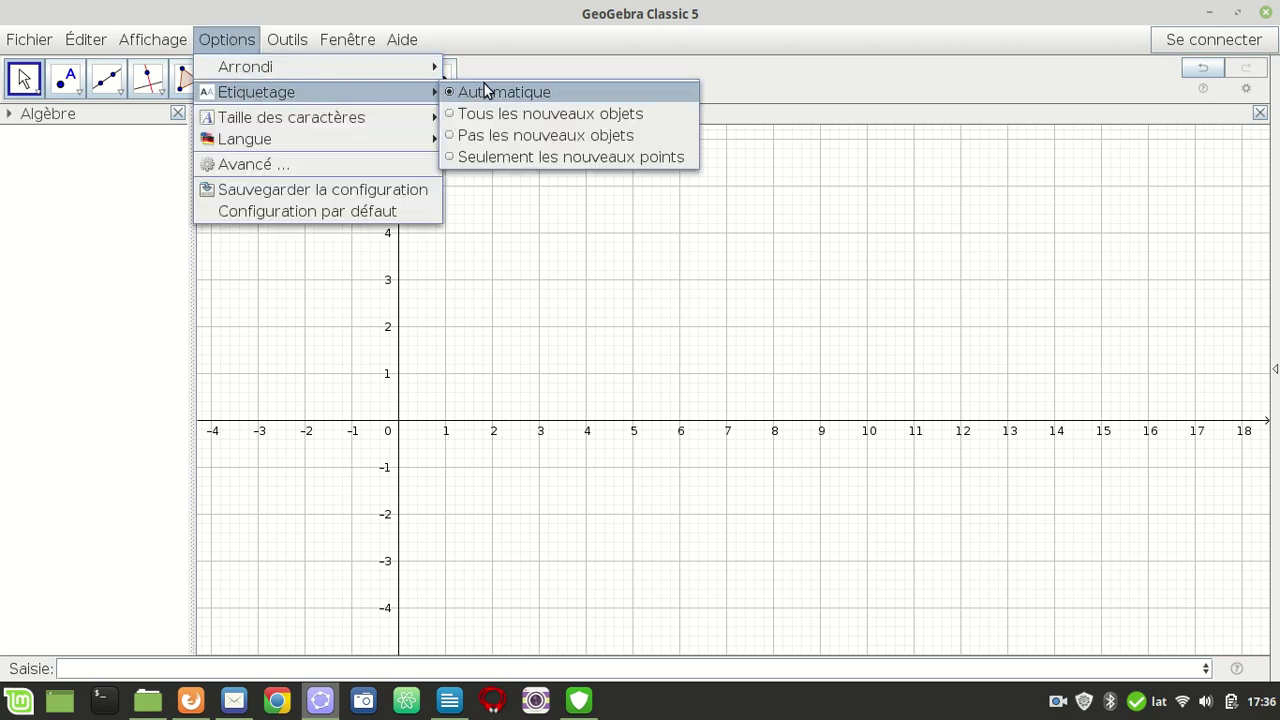
click(512, 160)
- Hide the grid in the graphics view, keeping the axes
drag(593, 499, 737, 500)
right_click(322, 360)
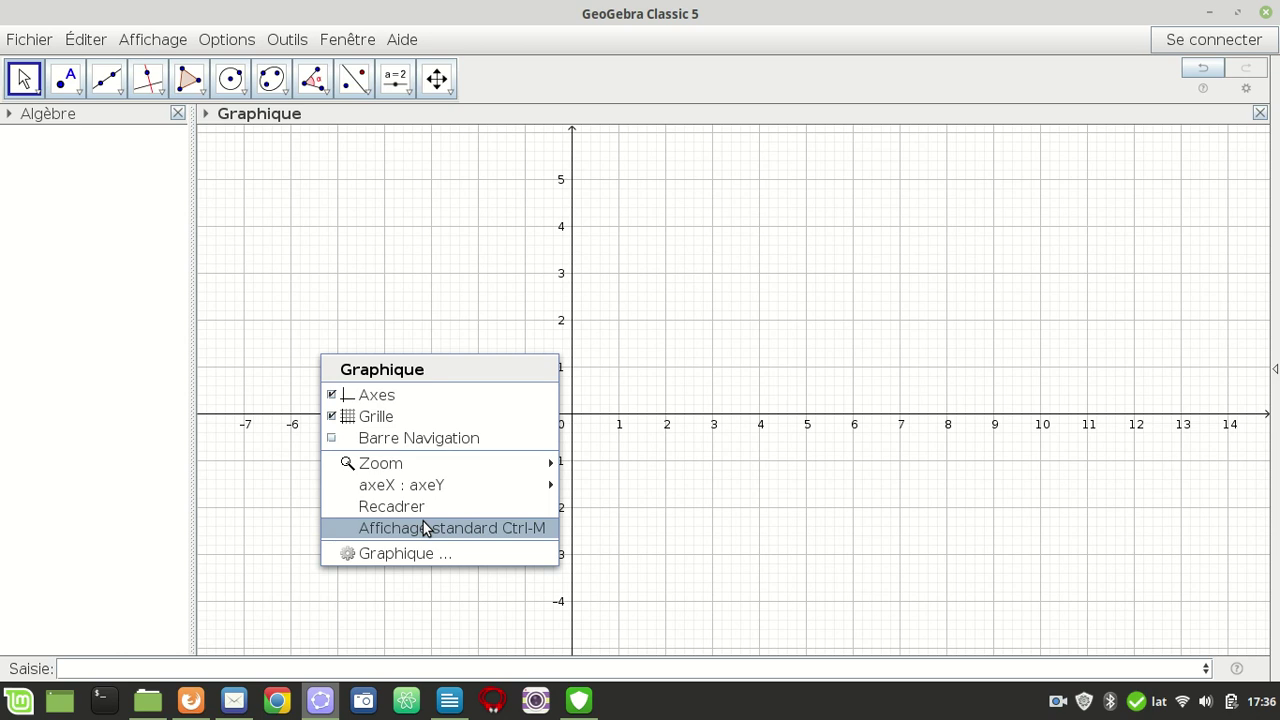
click(400, 416)
- Begin defining f(x) with the conditional command Si(<Condition>, <Alors>), using -3<=x<=3 as the condition
click(90, 669)
text(f)
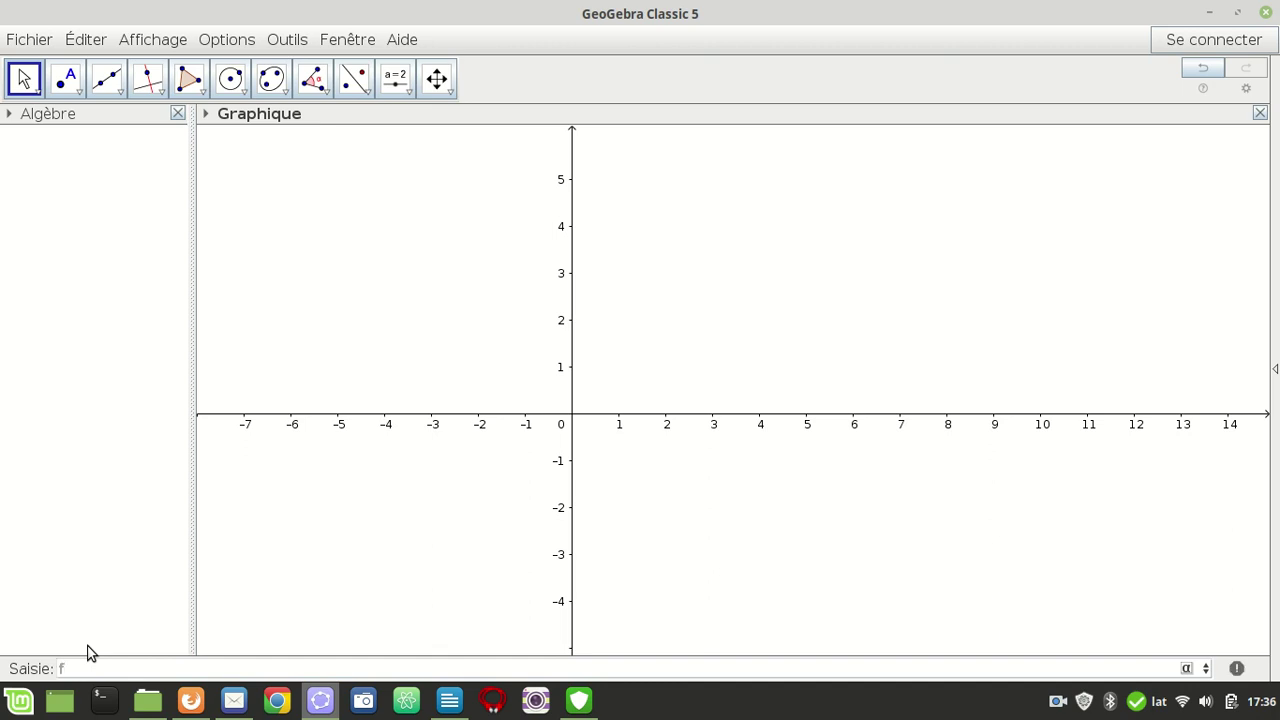
text((x)=Si)
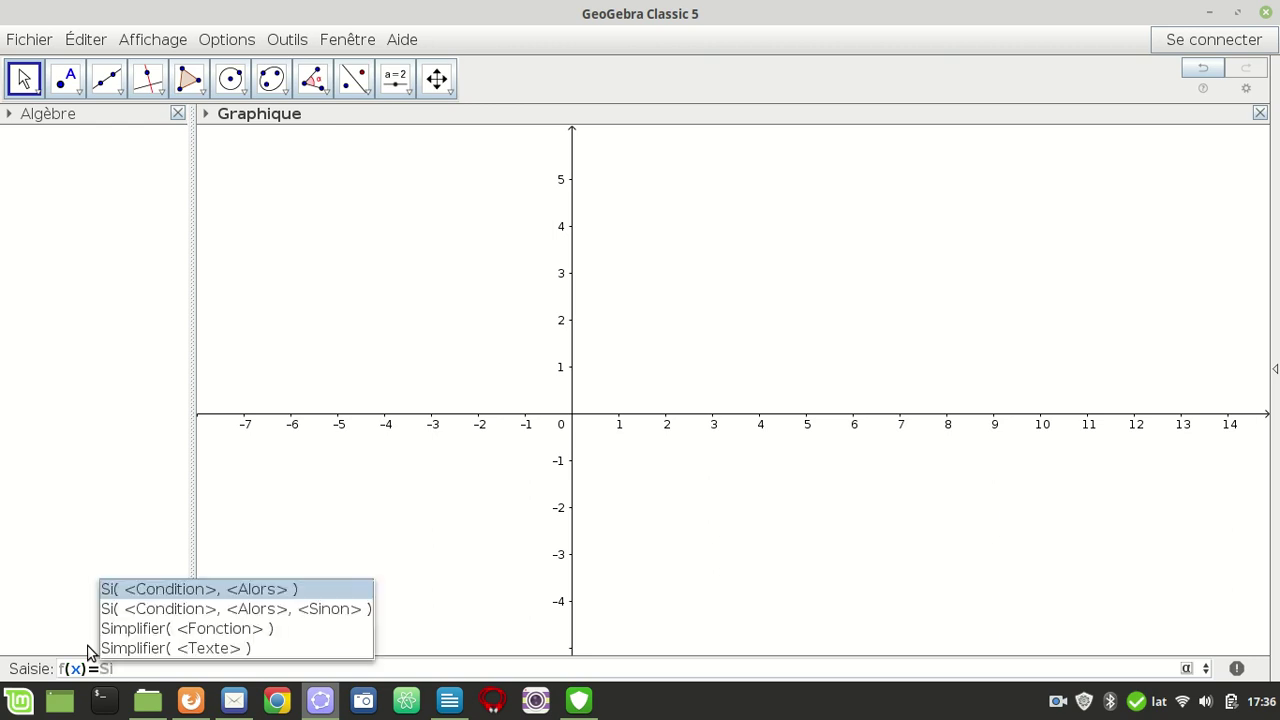
click(252, 592)
click(330, 668)
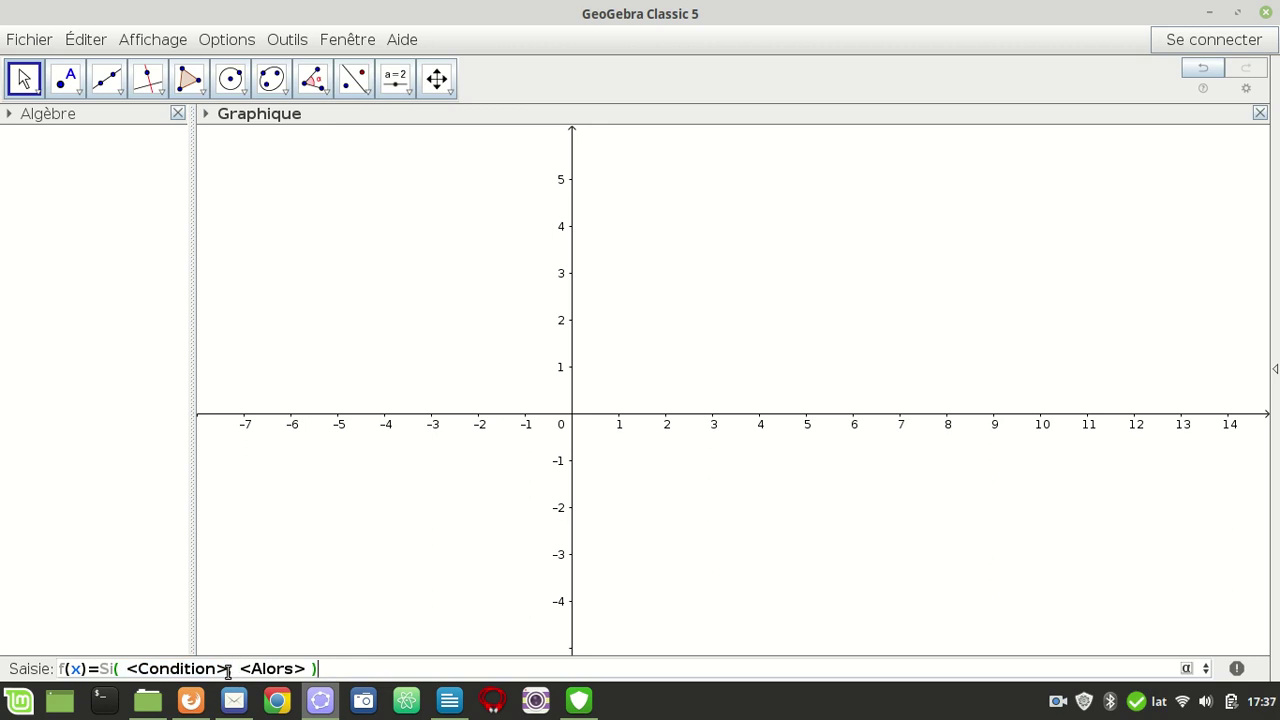
drag(228, 670, 125, 672)
key(BackSpace)
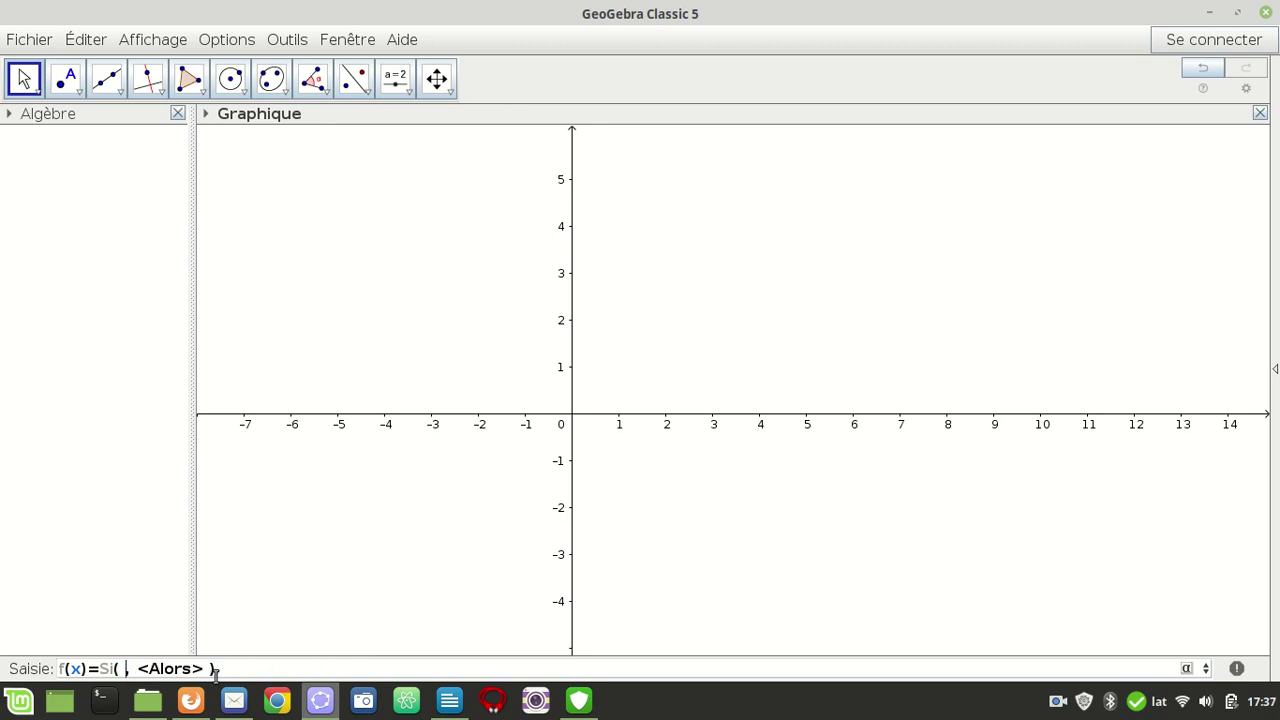
text(-3)
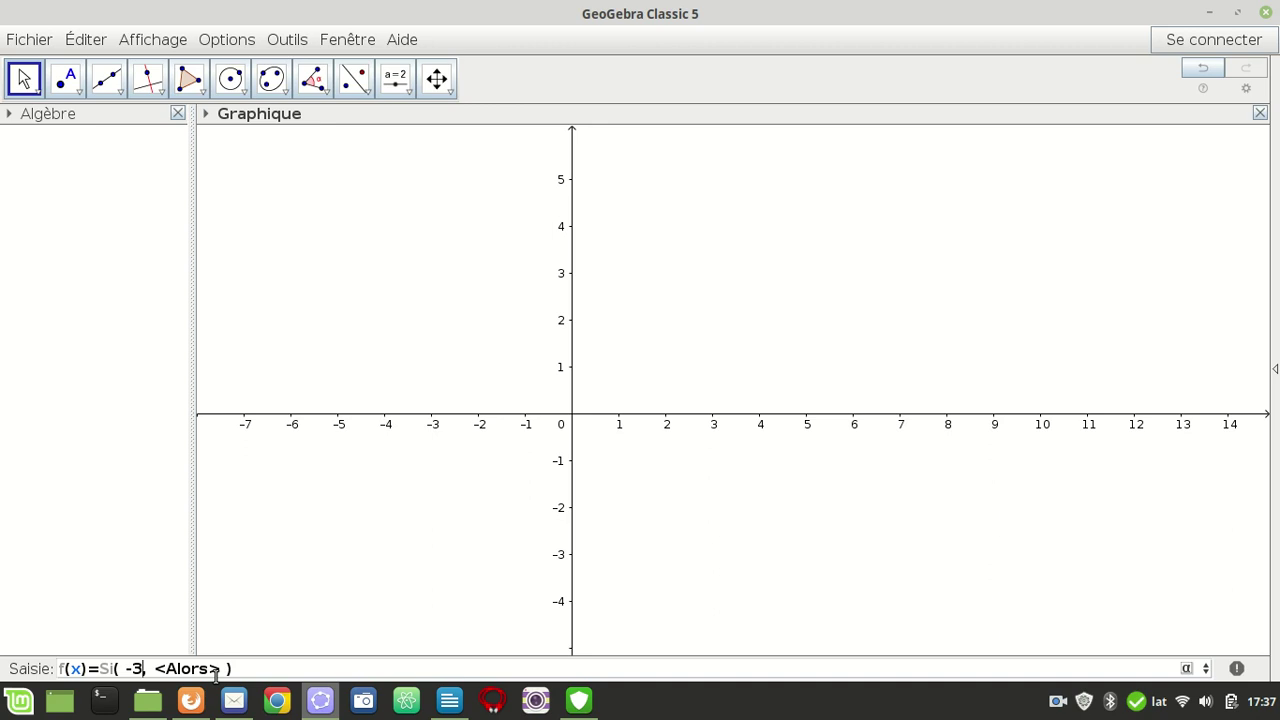
text(<=x<=3)
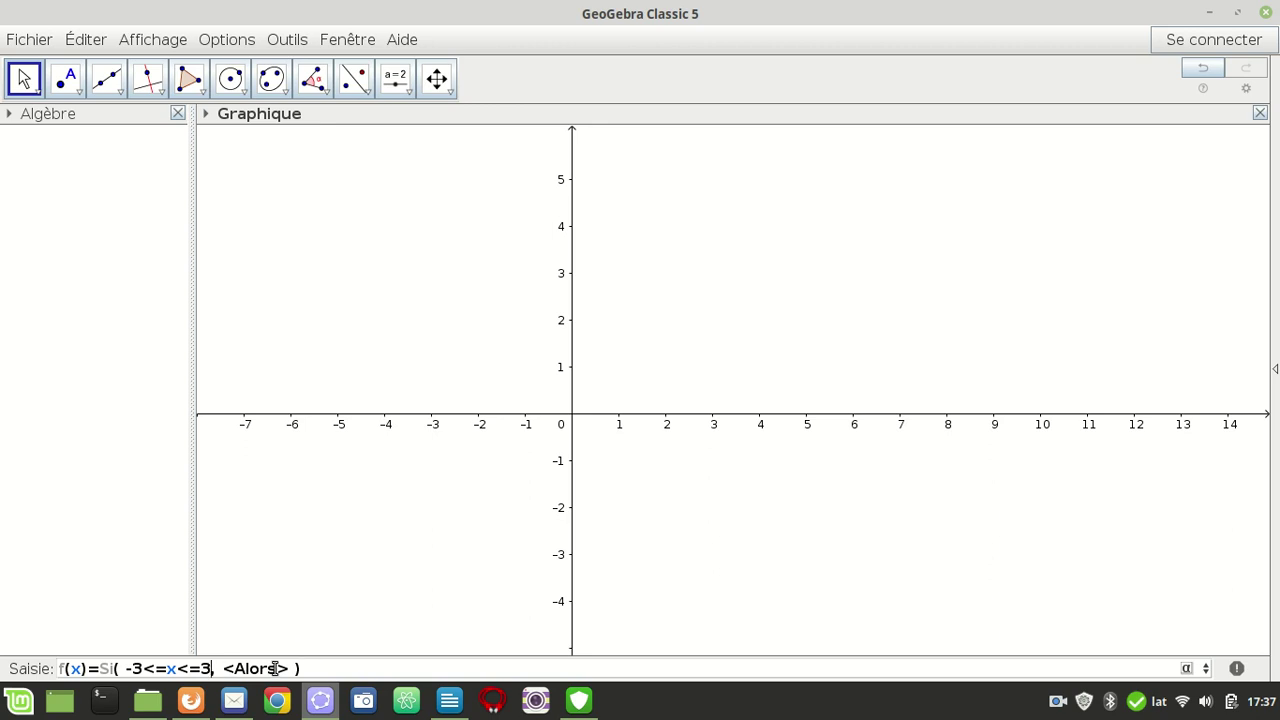
- Complete the conditional function with the expression -0.5x^2+4.5 and create it
drag(290, 668, 222, 668)
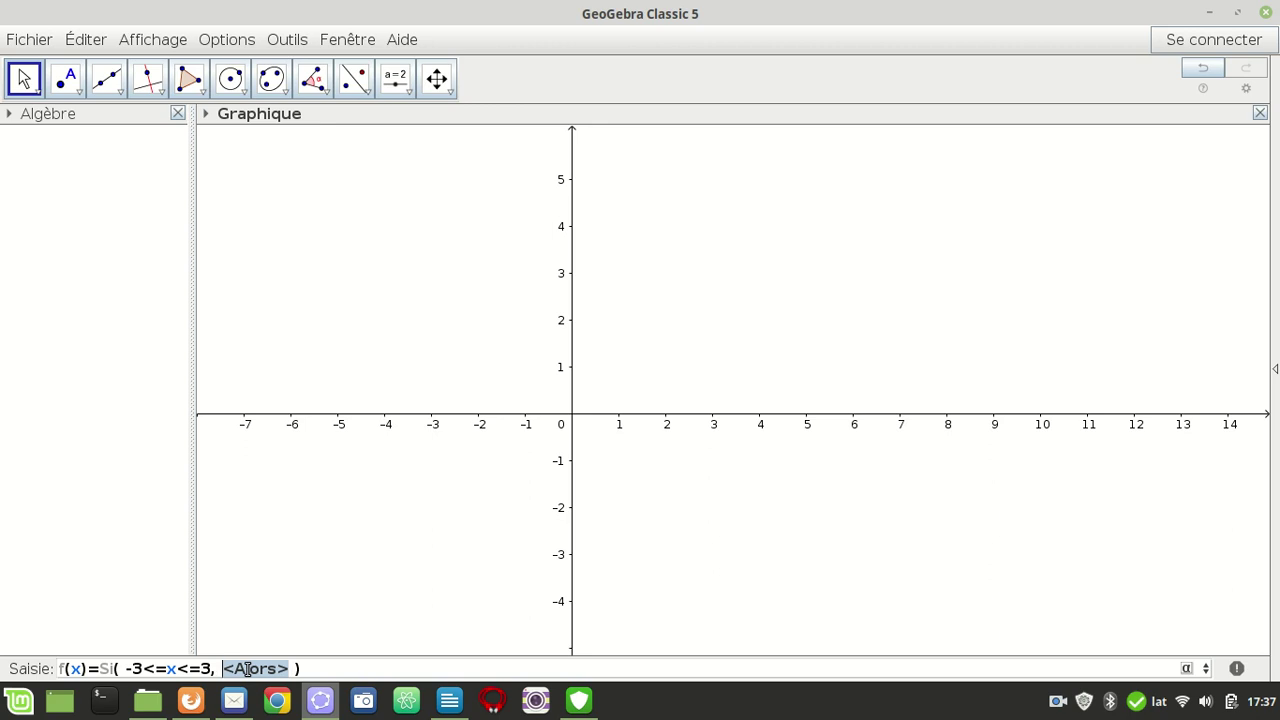
text(-0)
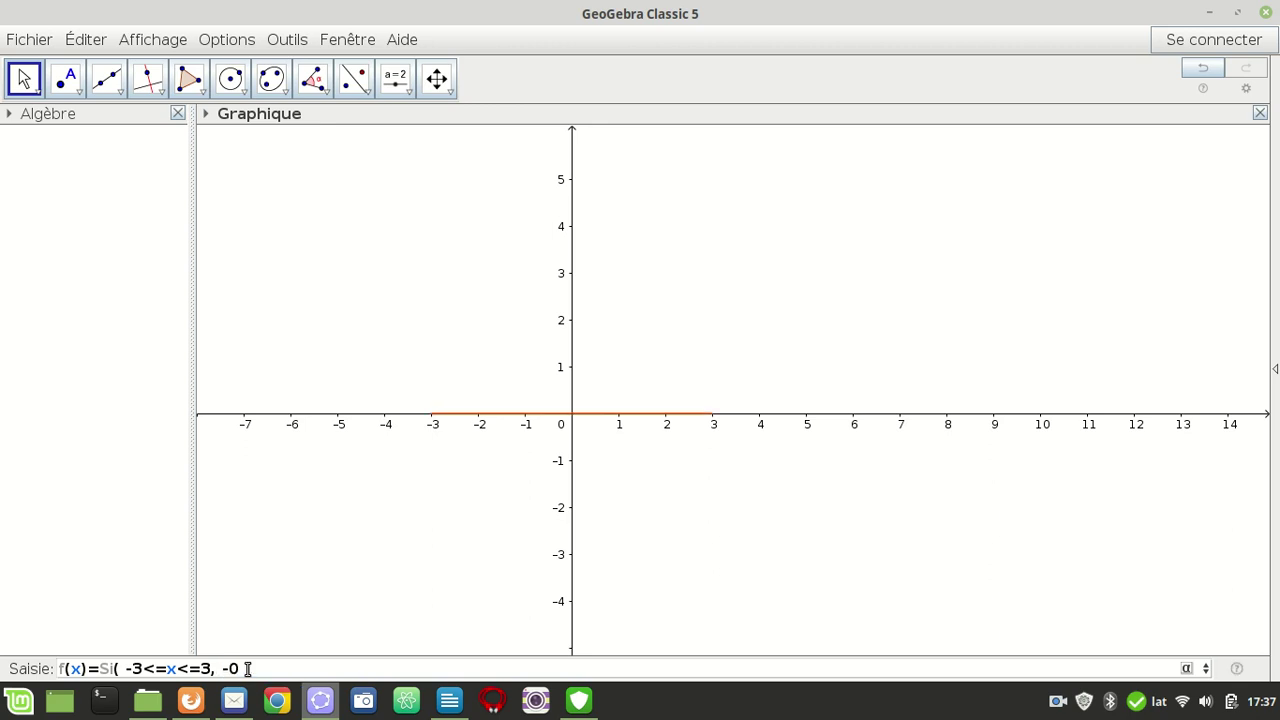
text(.5x)
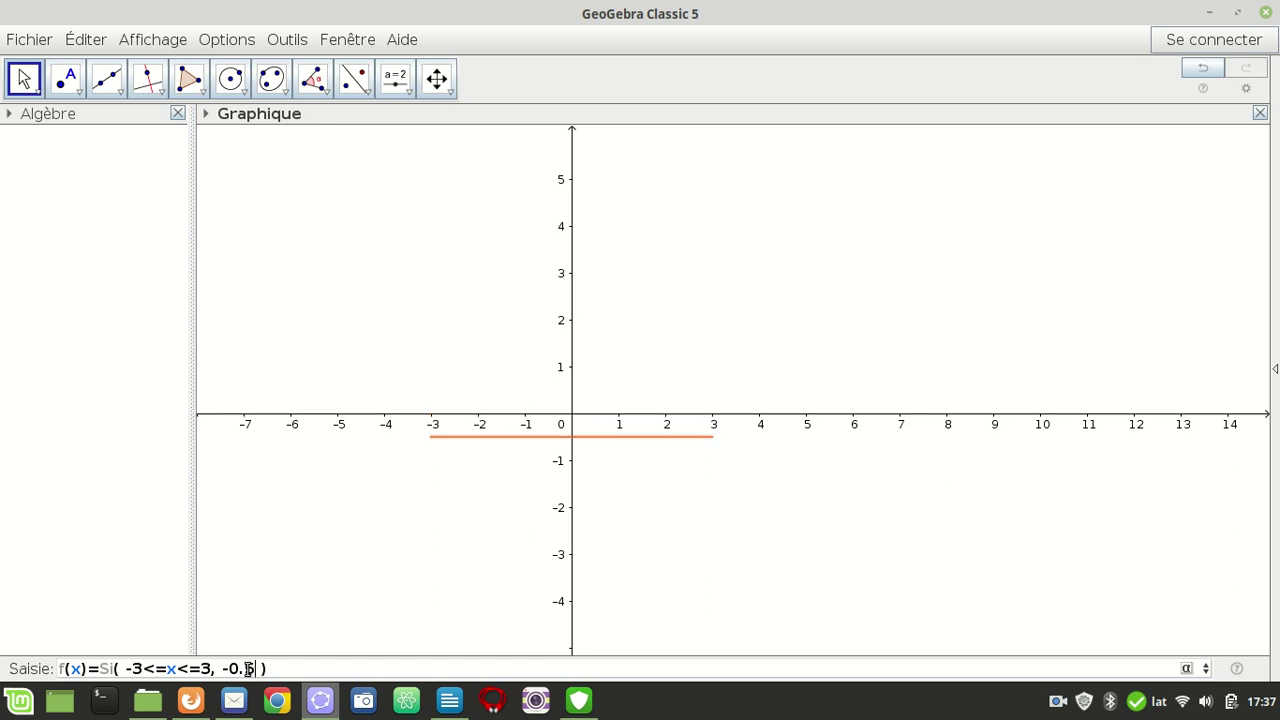
text(^)
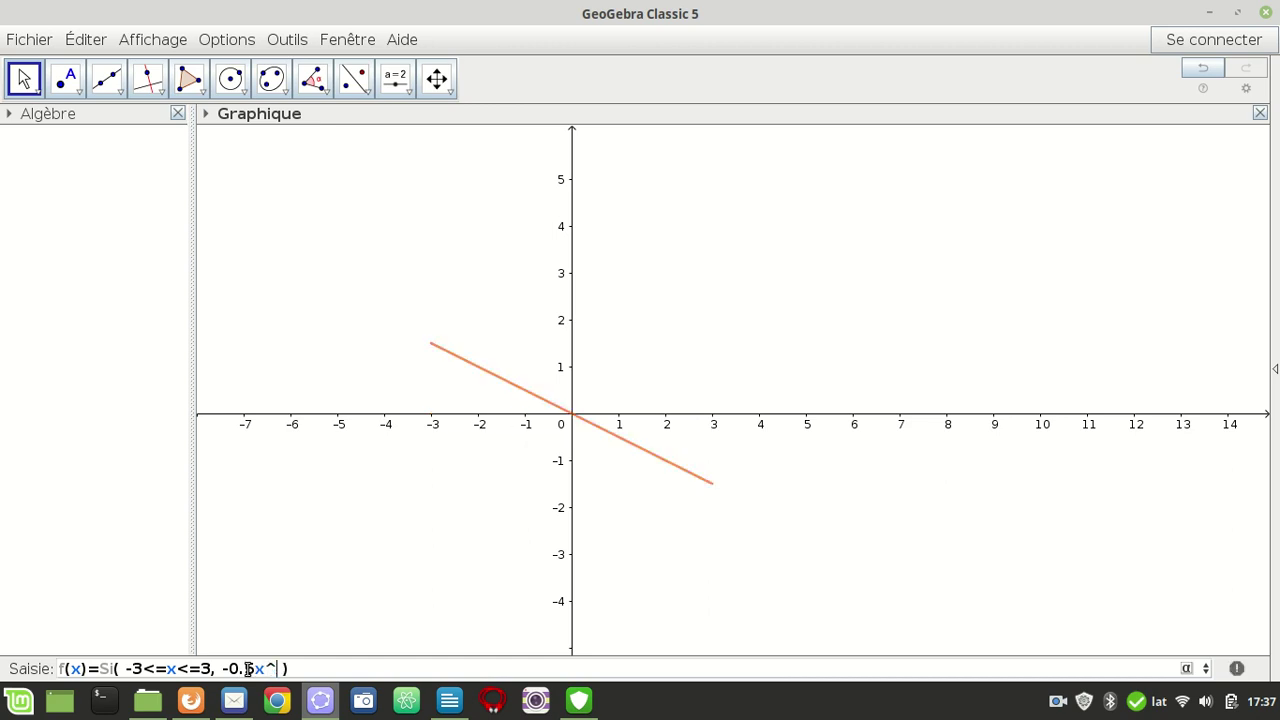
text(2+4.)
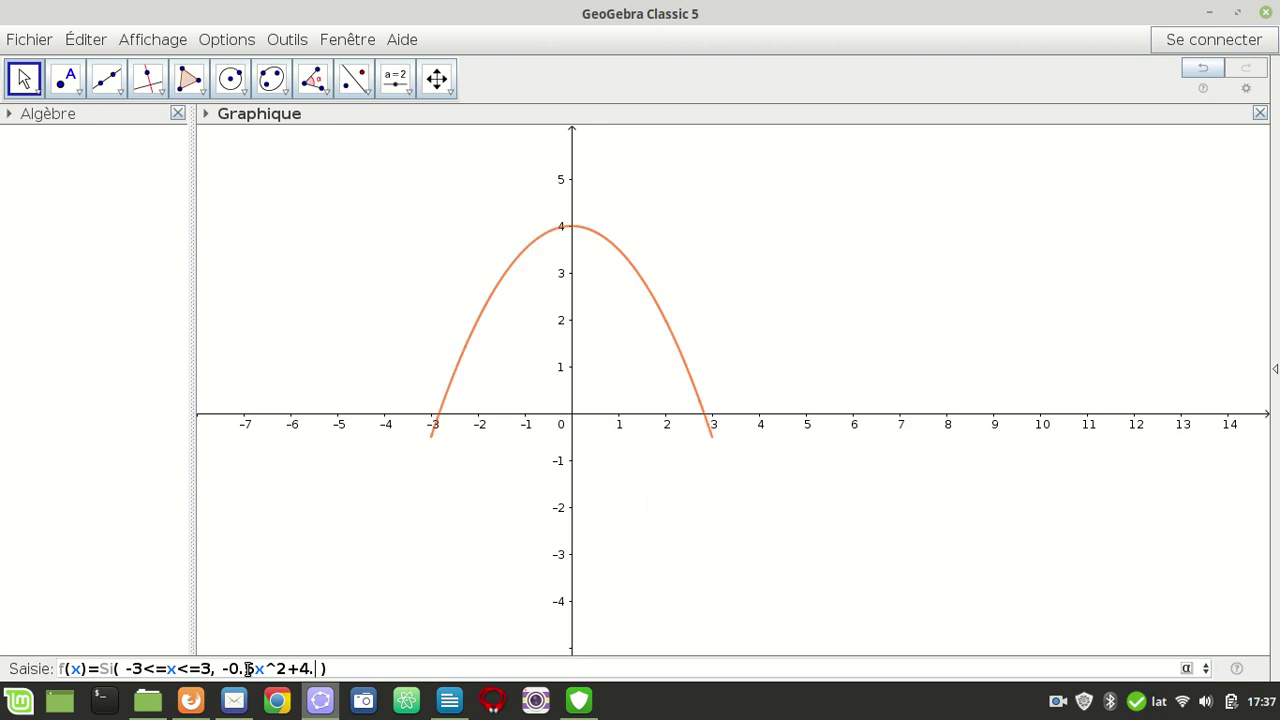
text(5)
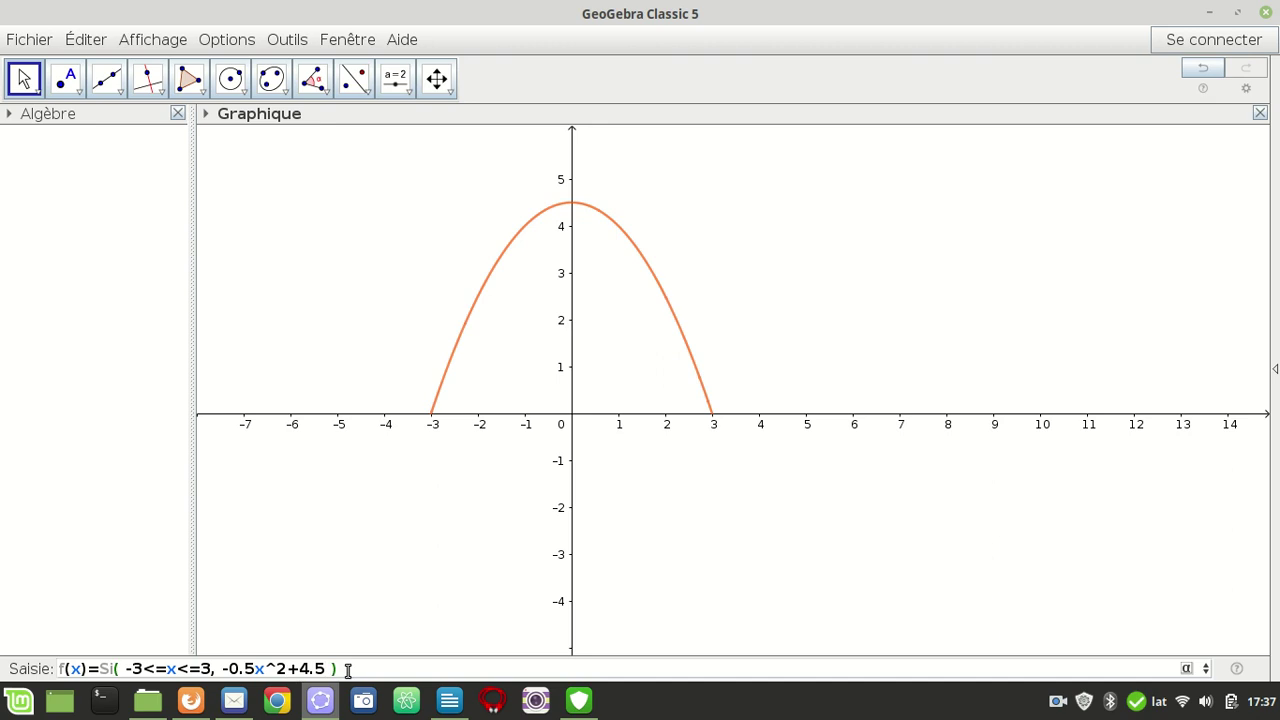
key(Return)
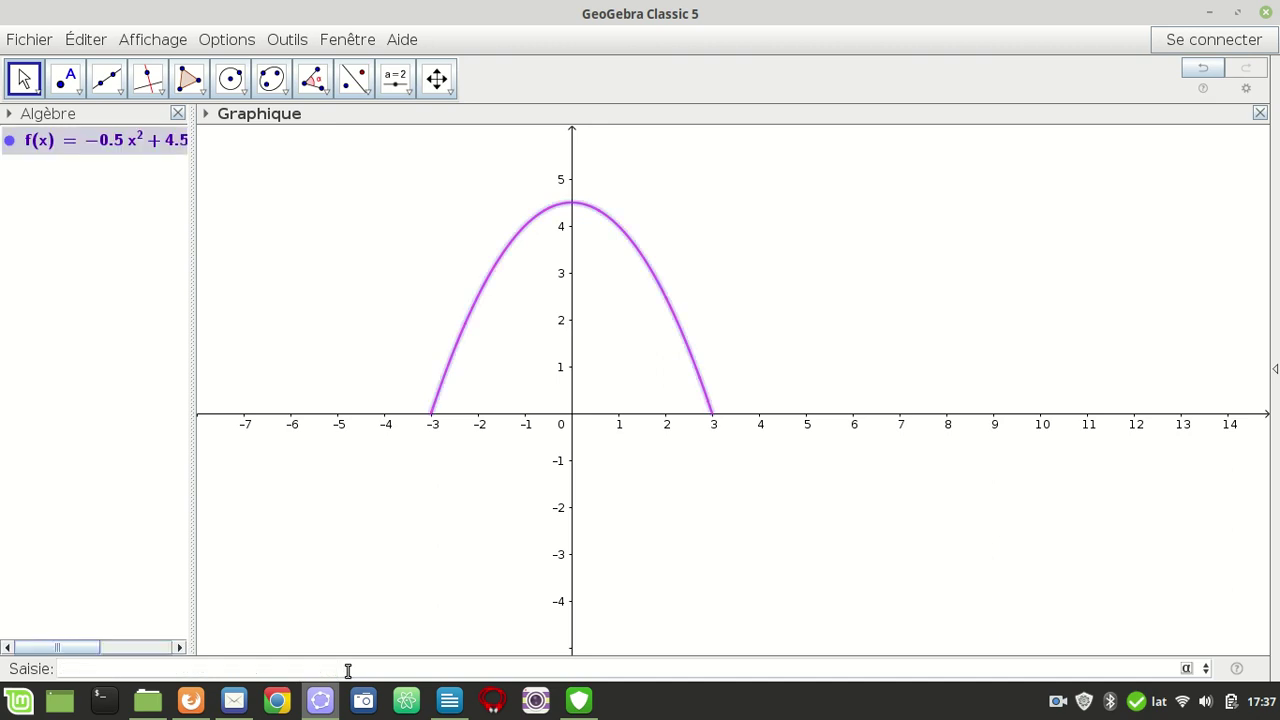
- Format the curve of f in red with a line thickness of 7
right_click(93, 140)
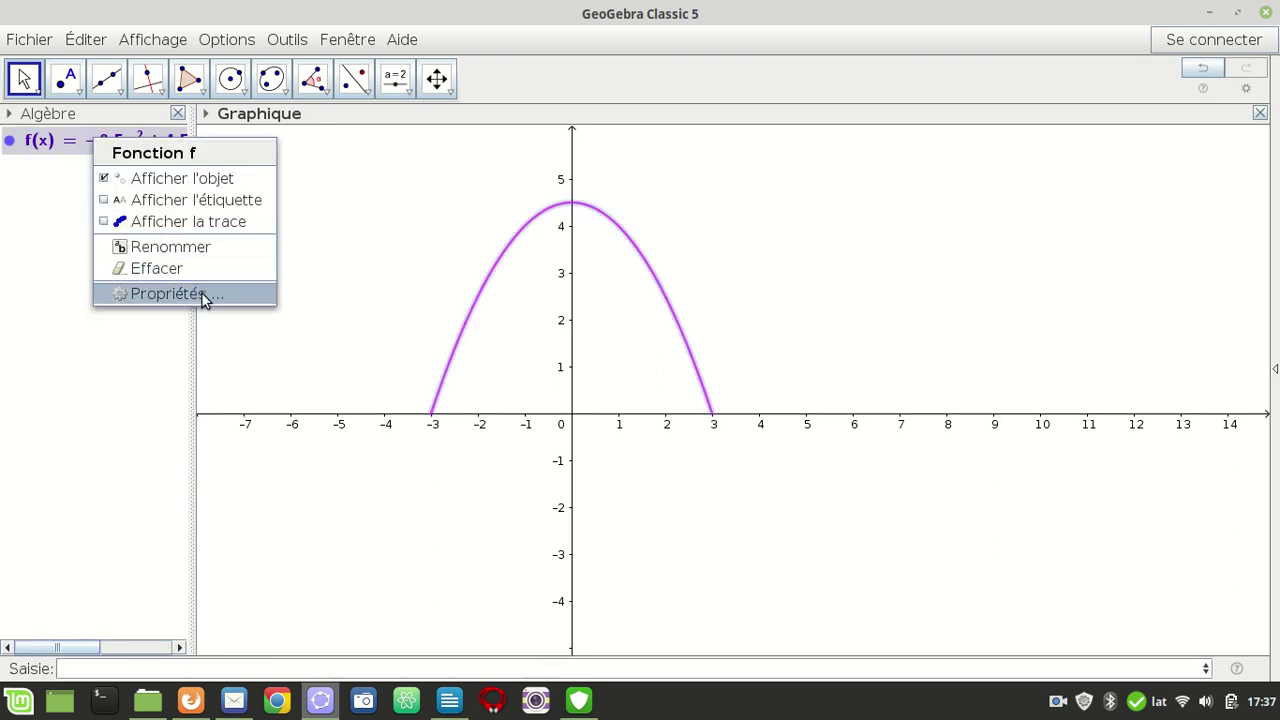
click(168, 294)
click(948, 170)
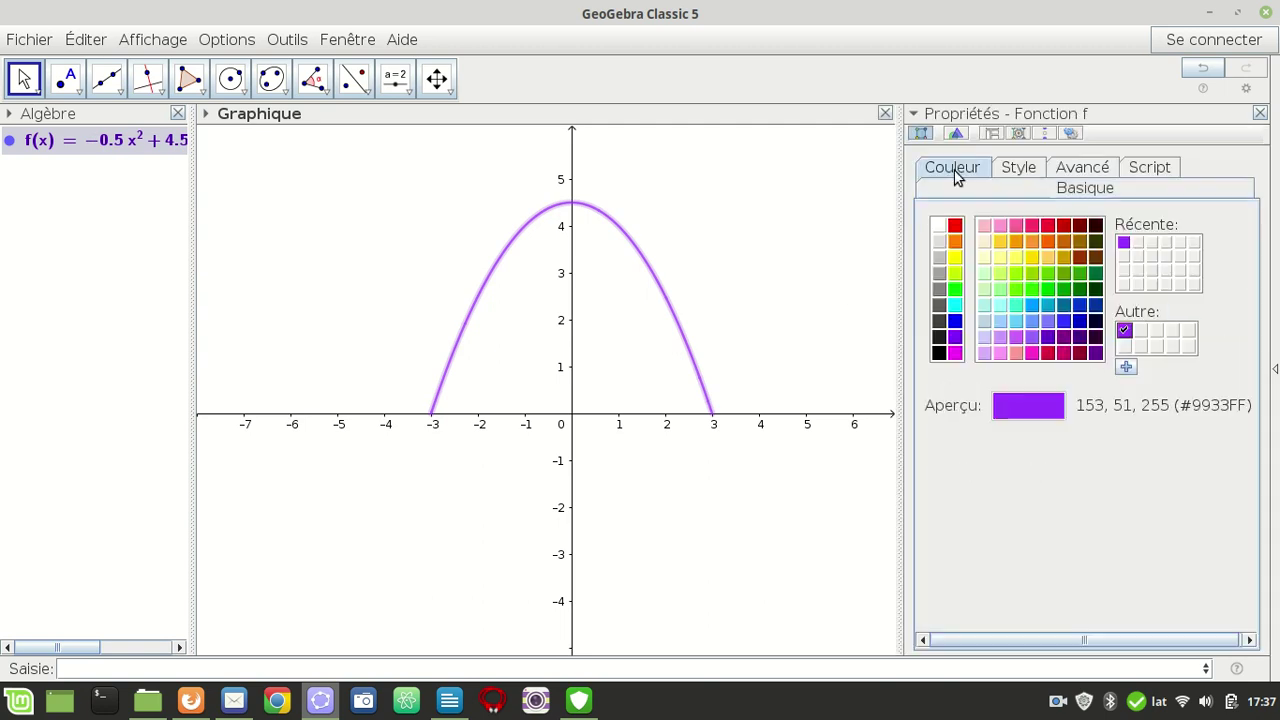
click(952, 228)
click(1026, 176)
drag(1000, 248, 1024, 248)
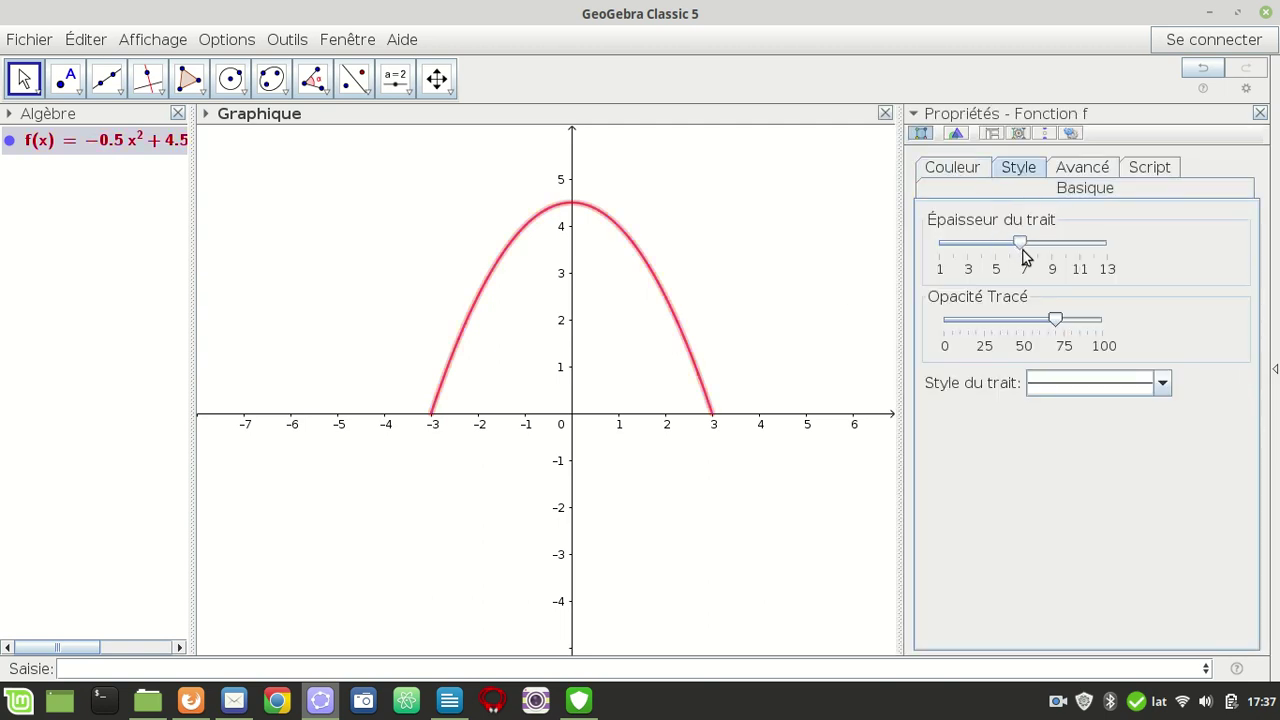
click(1259, 114)
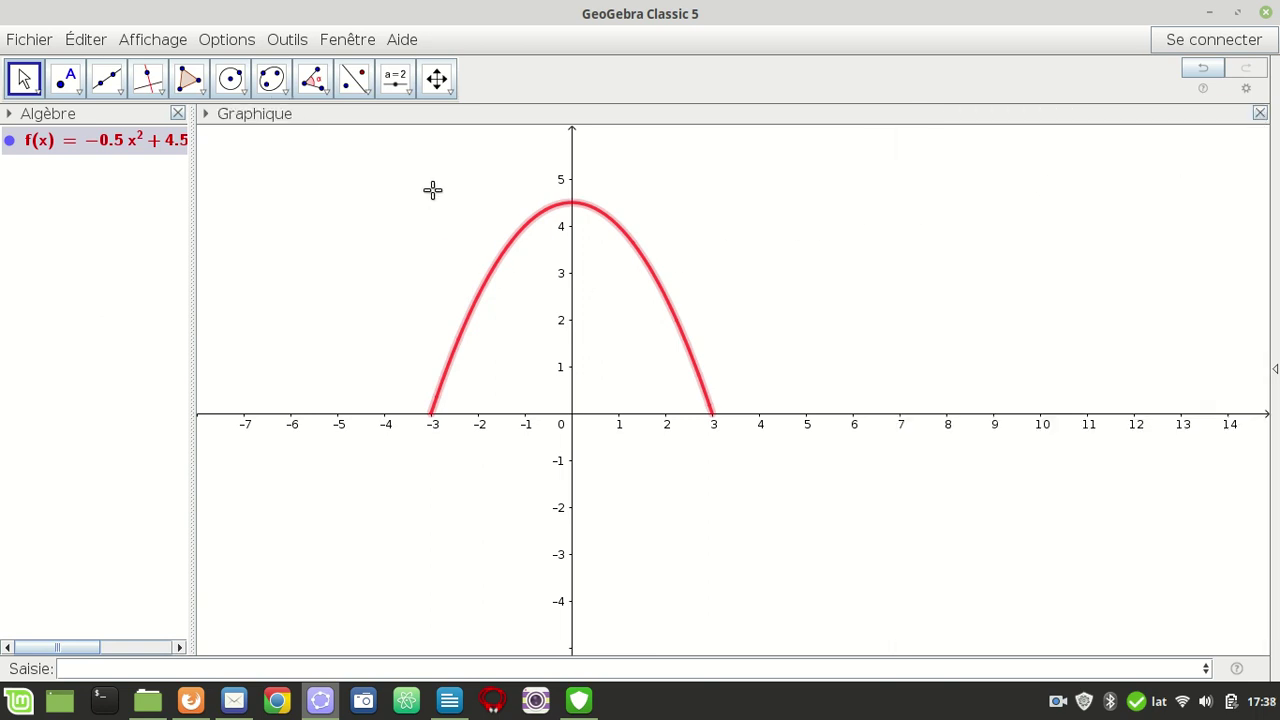
- Add the LaTeX text f(x)=-0,5x^2+4,5 and place it just above the curve, beside the vertical axis
click(410, 92)
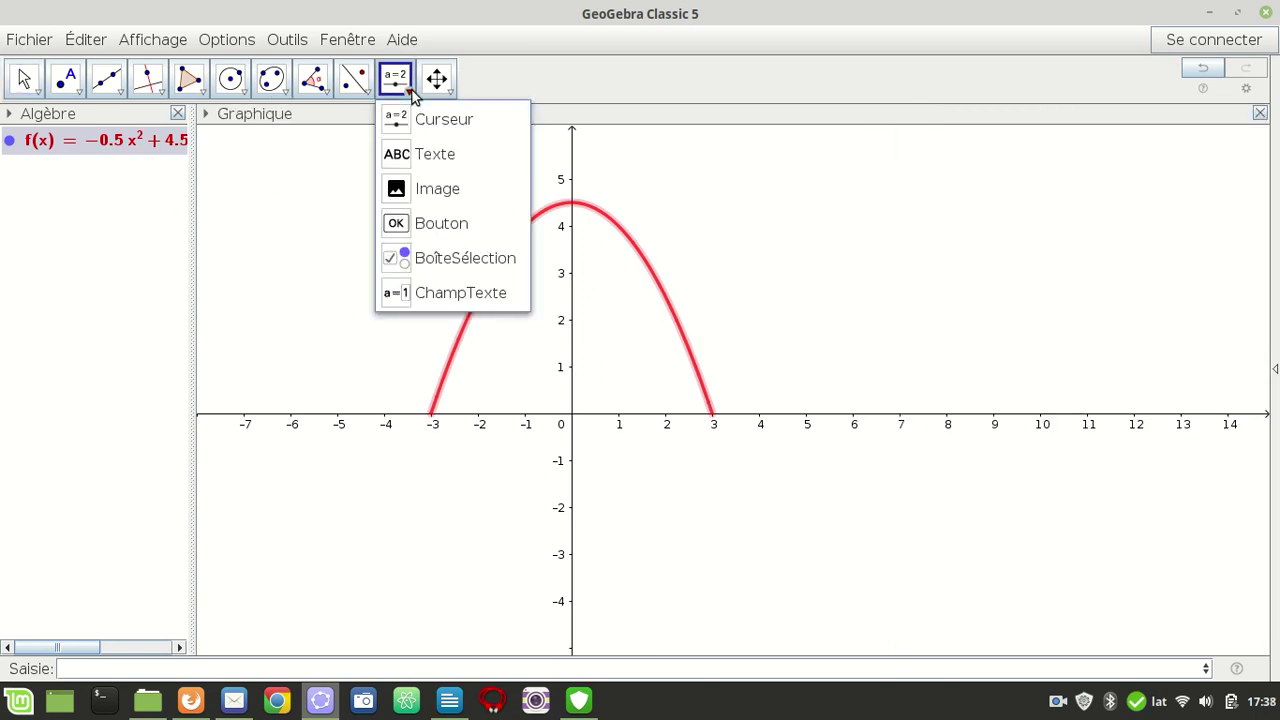
click(440, 154)
click(684, 203)
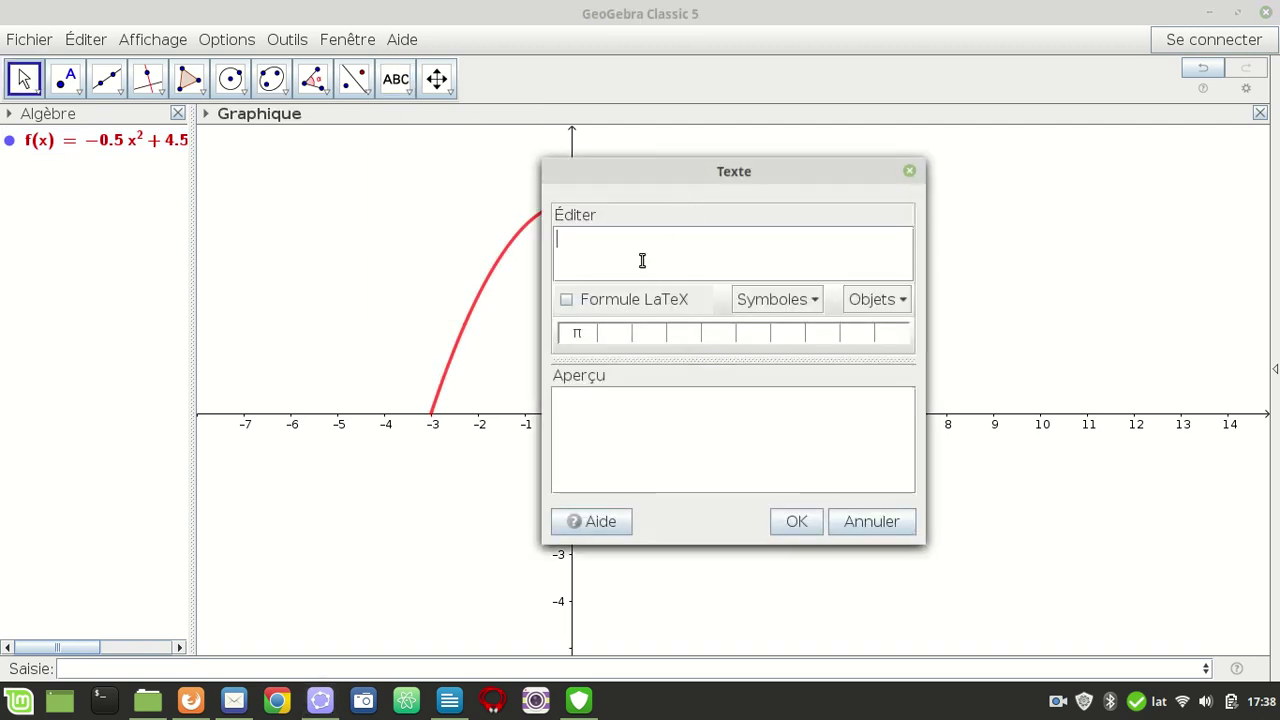
text(f(x))
click(567, 305)
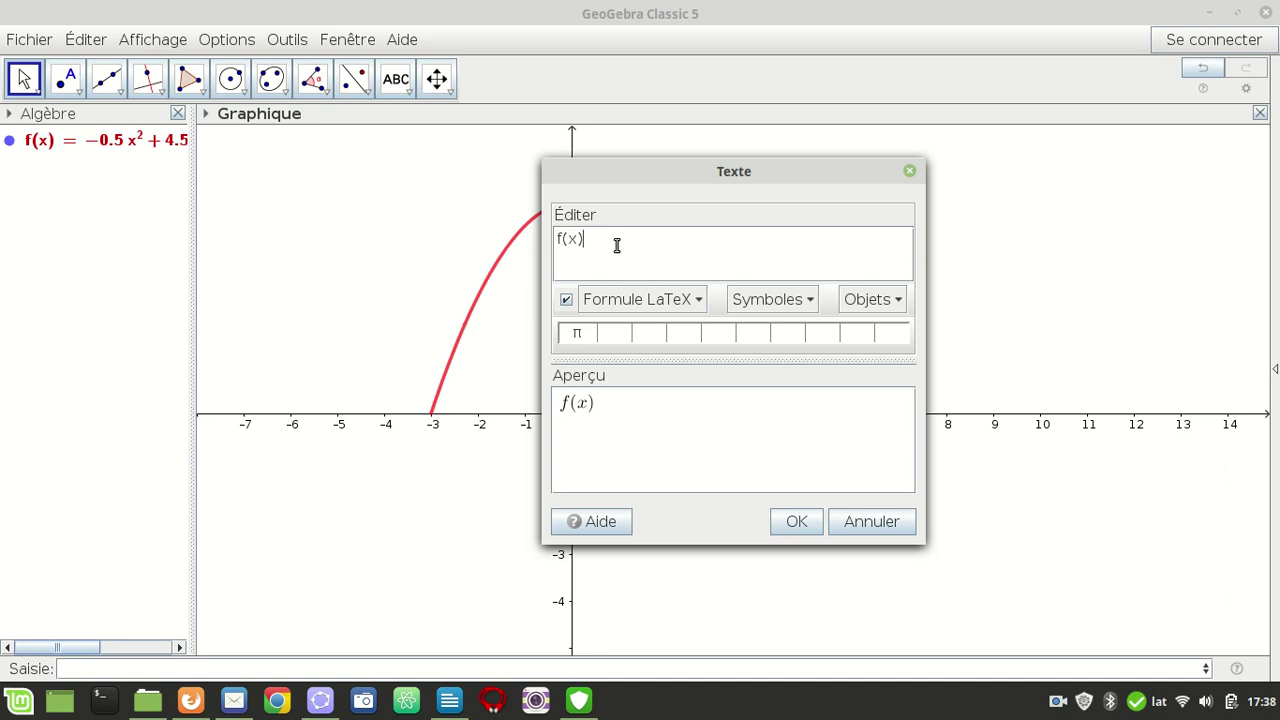
text(=-0,5x^2+4,5)
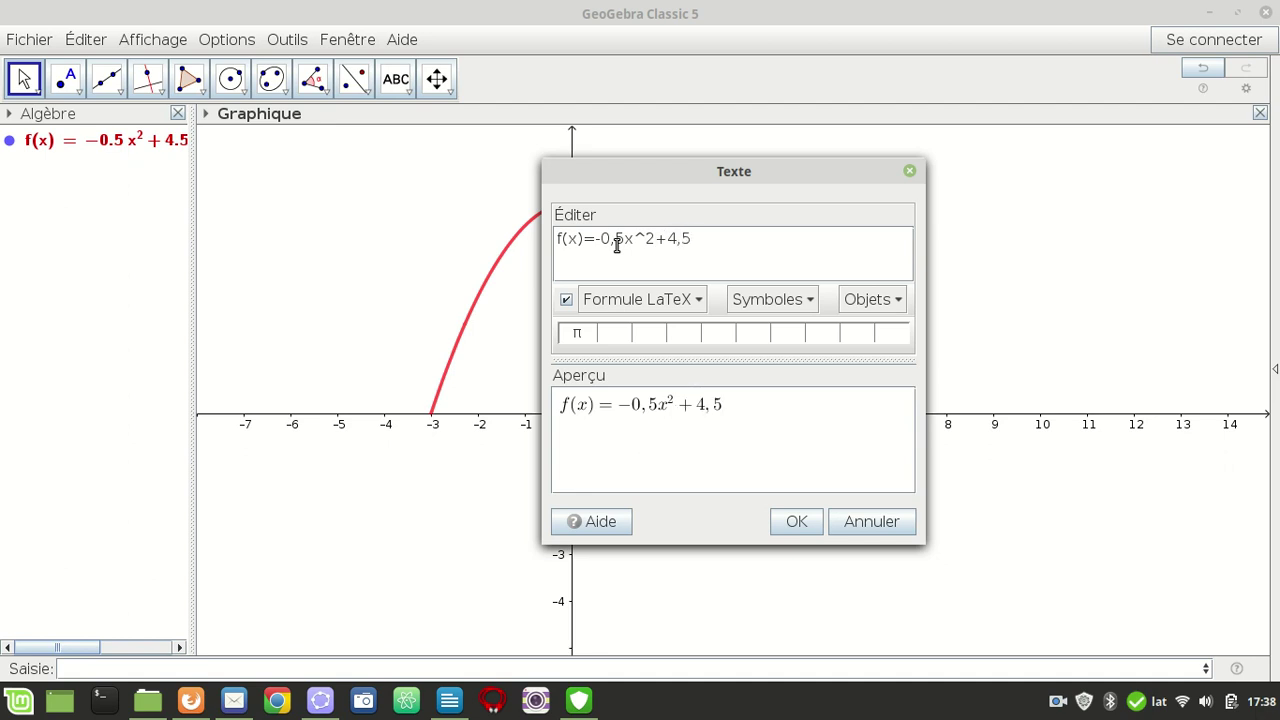
click(799, 520)
drag(770, 218, 697, 181)
- Format the formula text above the curve in red and bold
right_click(697, 182)
click(767, 354)
click(1192, 188)
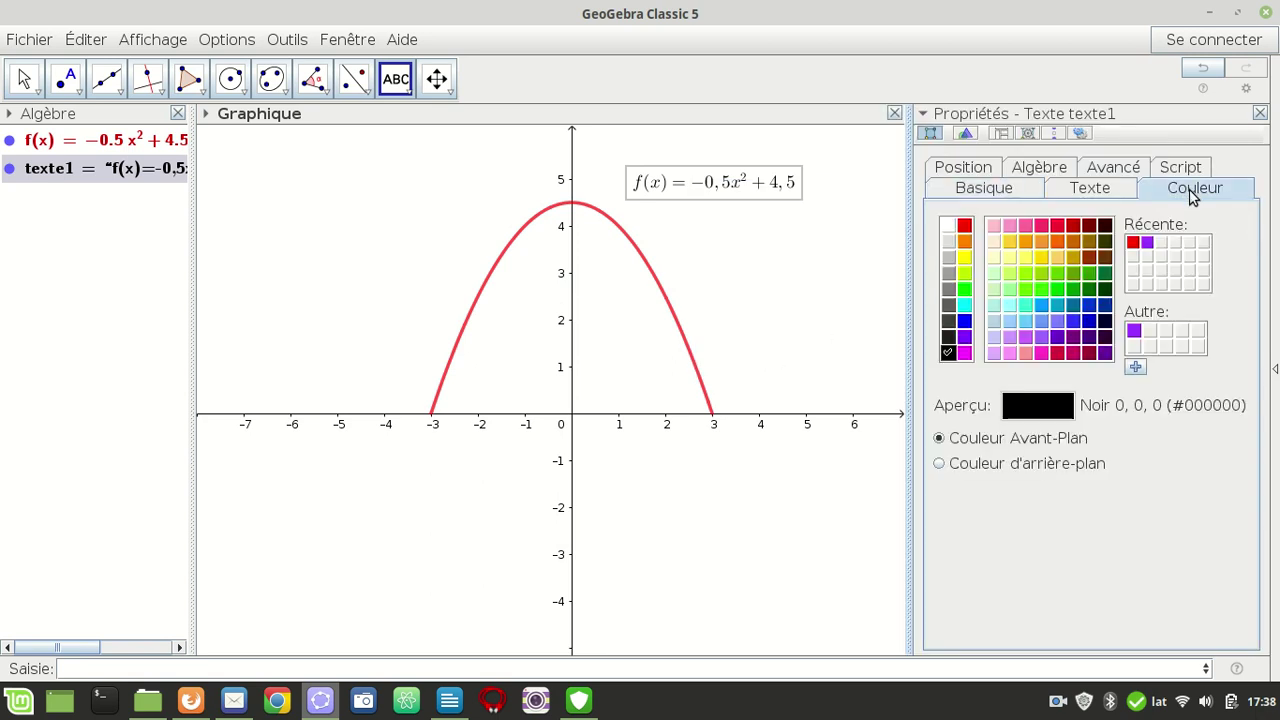
click(964, 226)
click(1089, 196)
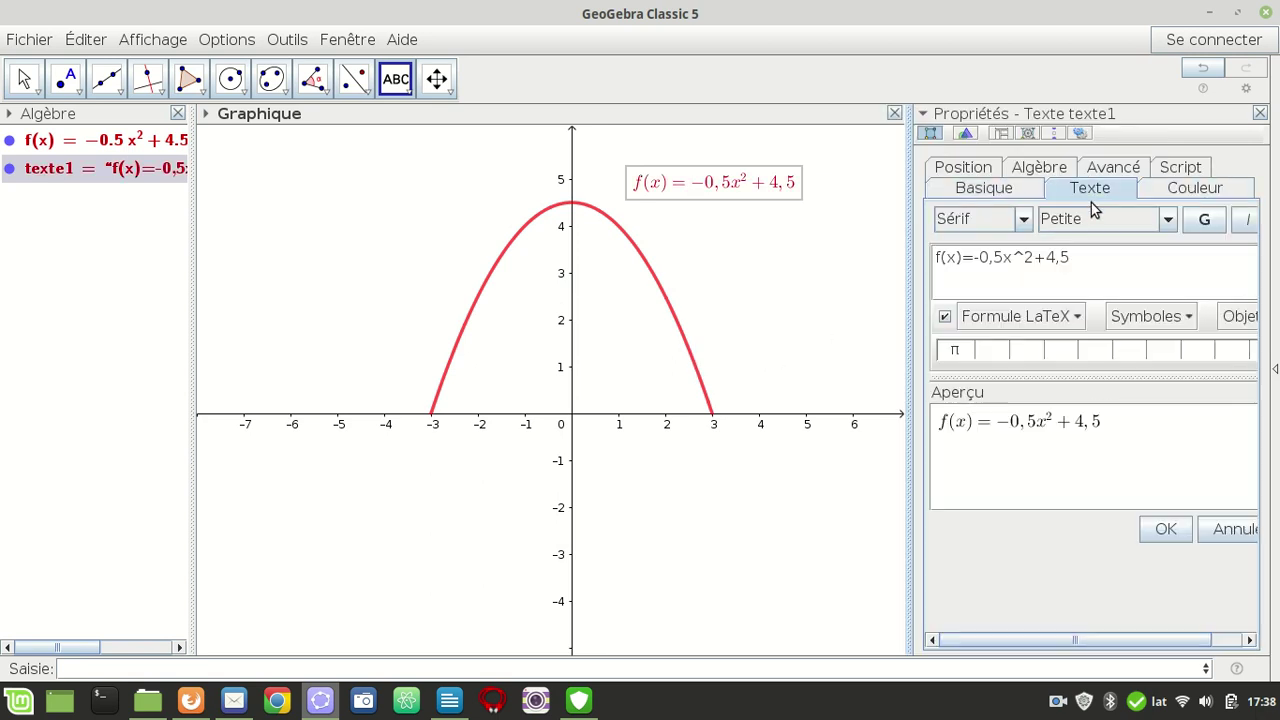
click(1202, 222)
click(1259, 114)
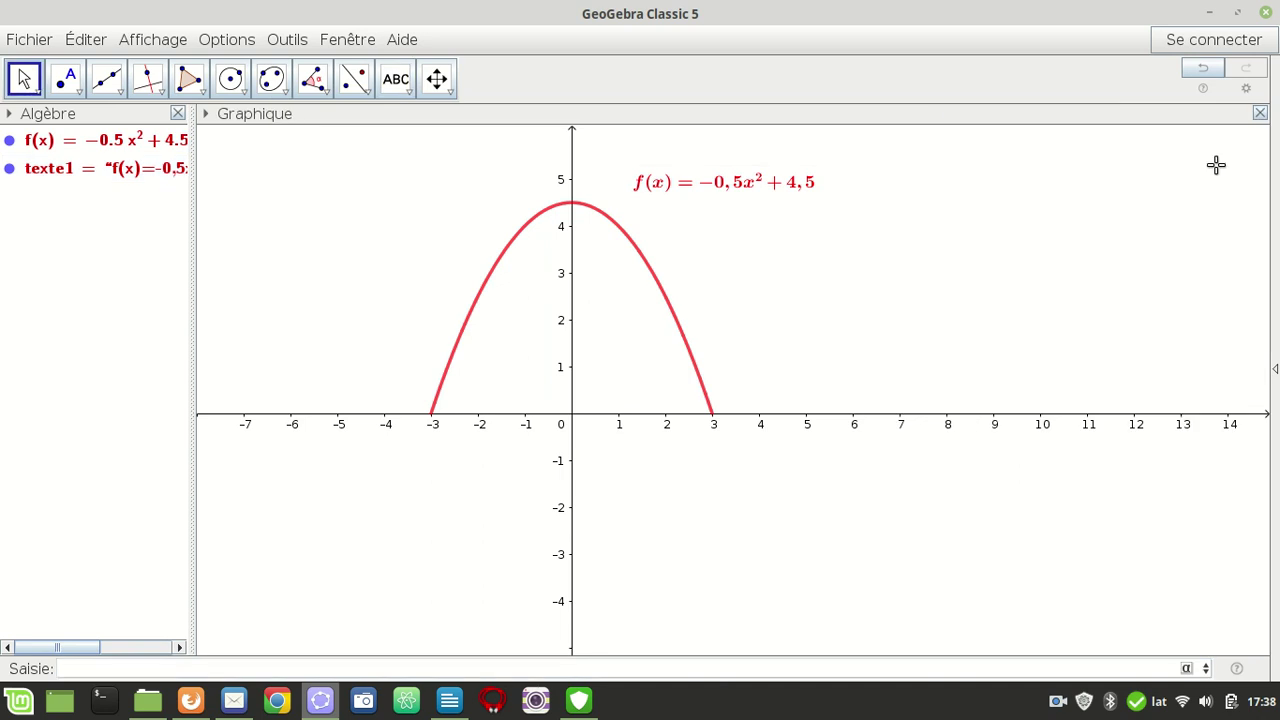
click(1058, 701)
click(1089, 636)
- Sort the objects in the algebra view by object type
click(7, 116)
click(60, 138)
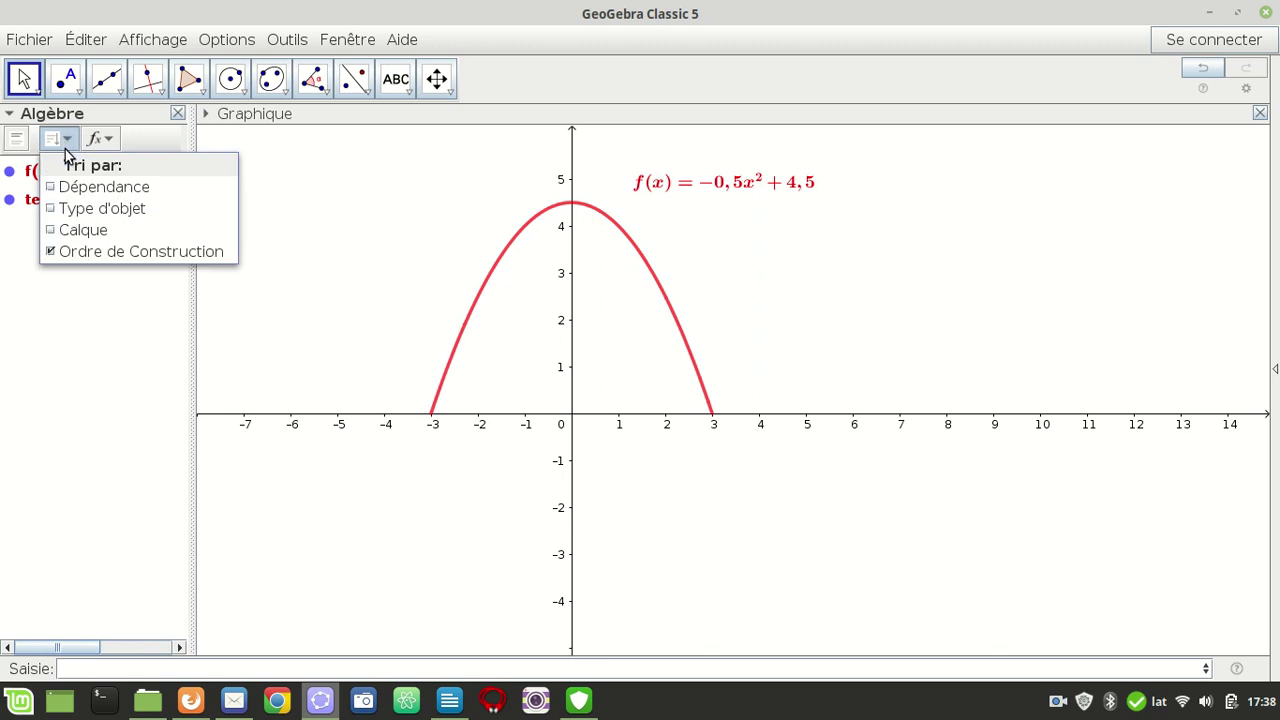
click(86, 208)
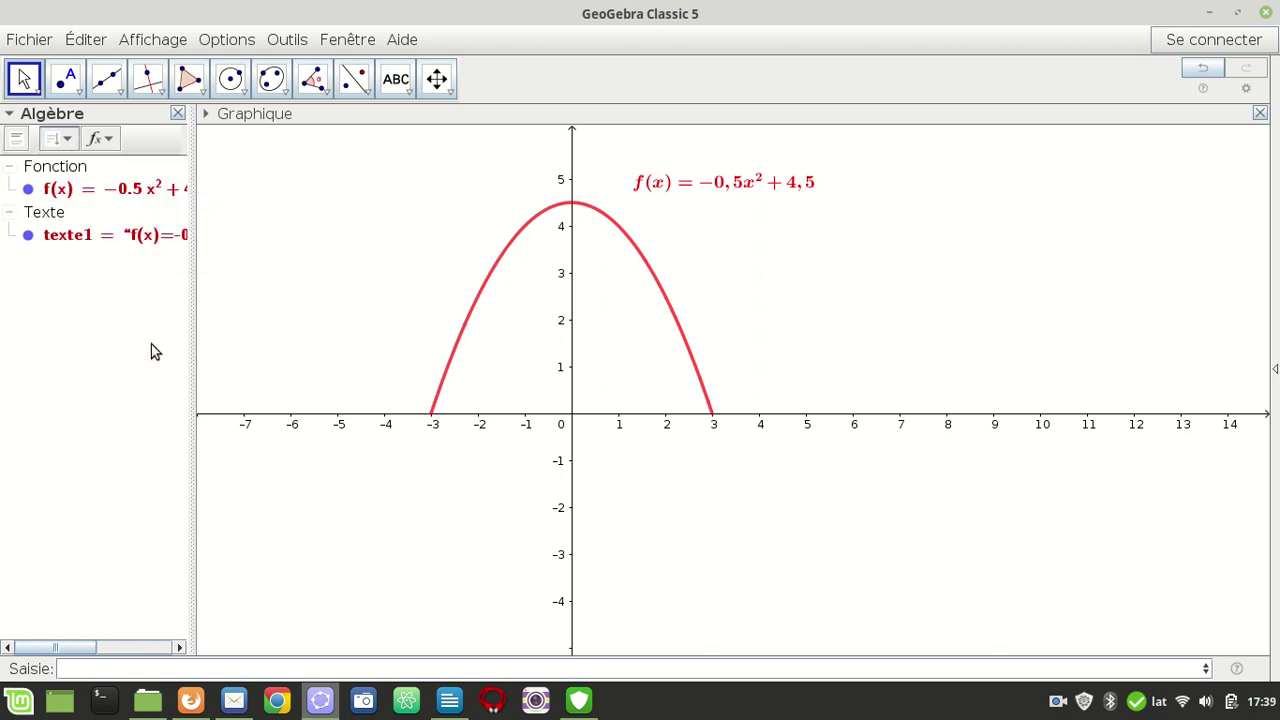
- Start a number slider a in the empty area beside the curve, with minimum 0 and maximum 3
click(402, 86)
click(417, 124)
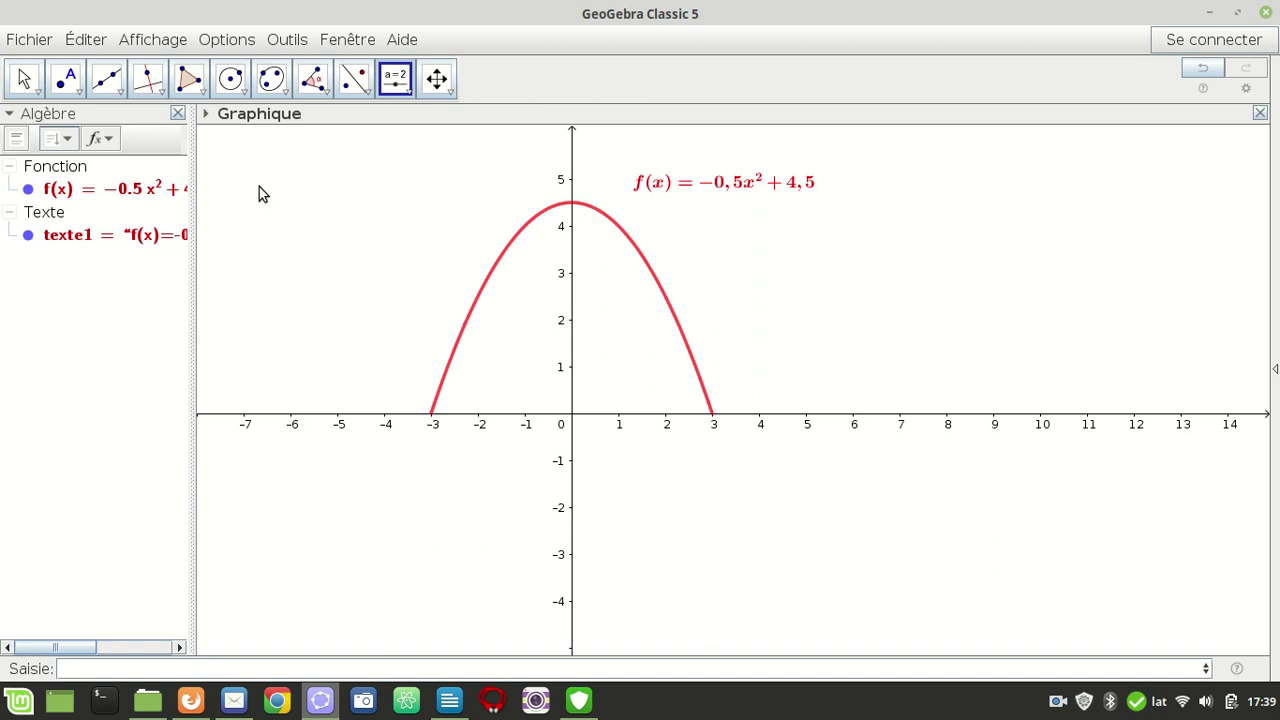
click(258, 187)
click(449, 388)
double_click(429, 390)
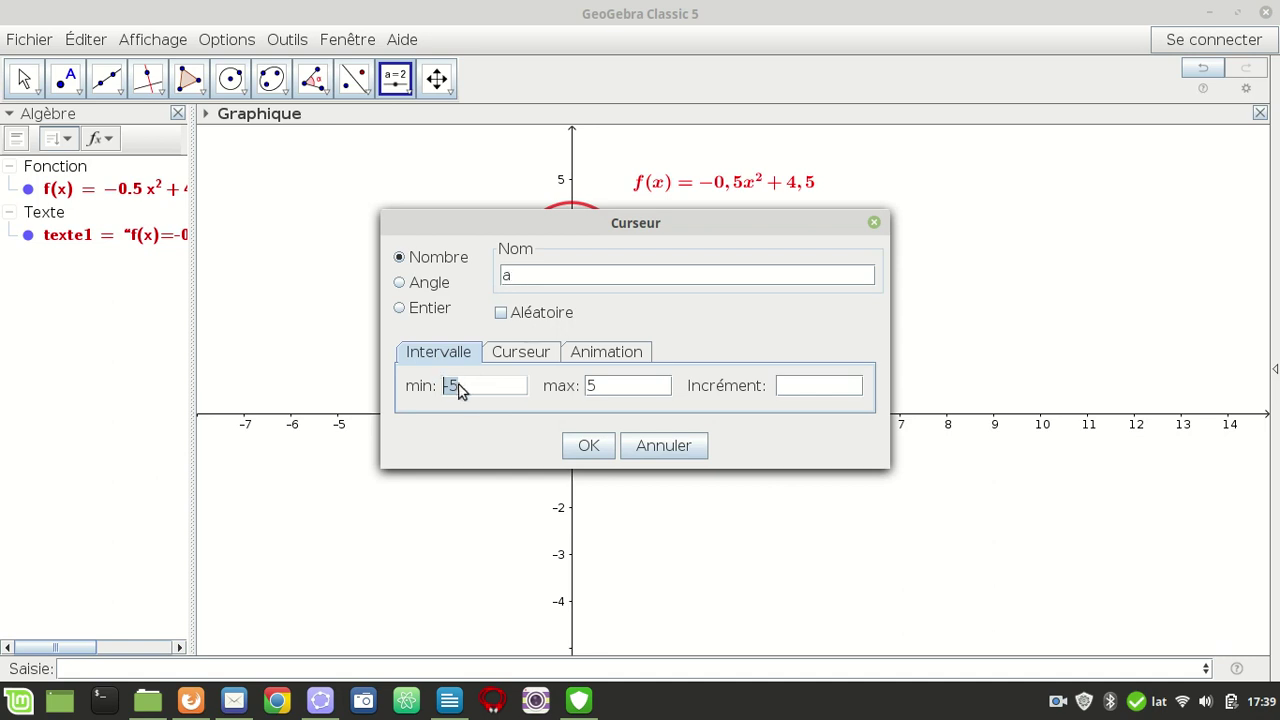
text(0)
click(586, 388)
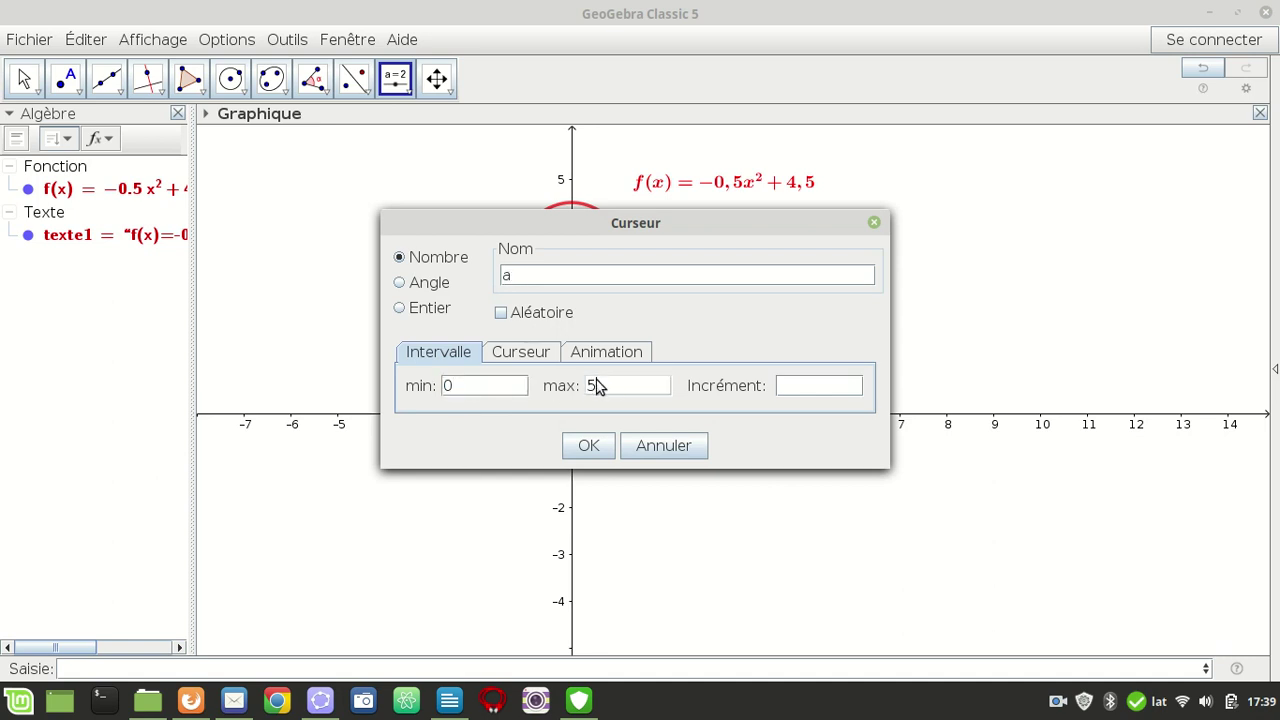
key(Delete)
text(3)
- Set the increment of slider a to 0.01 and create the slider
click(800, 392)
text(0)
text(.0.1)
key(BackSpace)
key(BackSpace)
text(1)
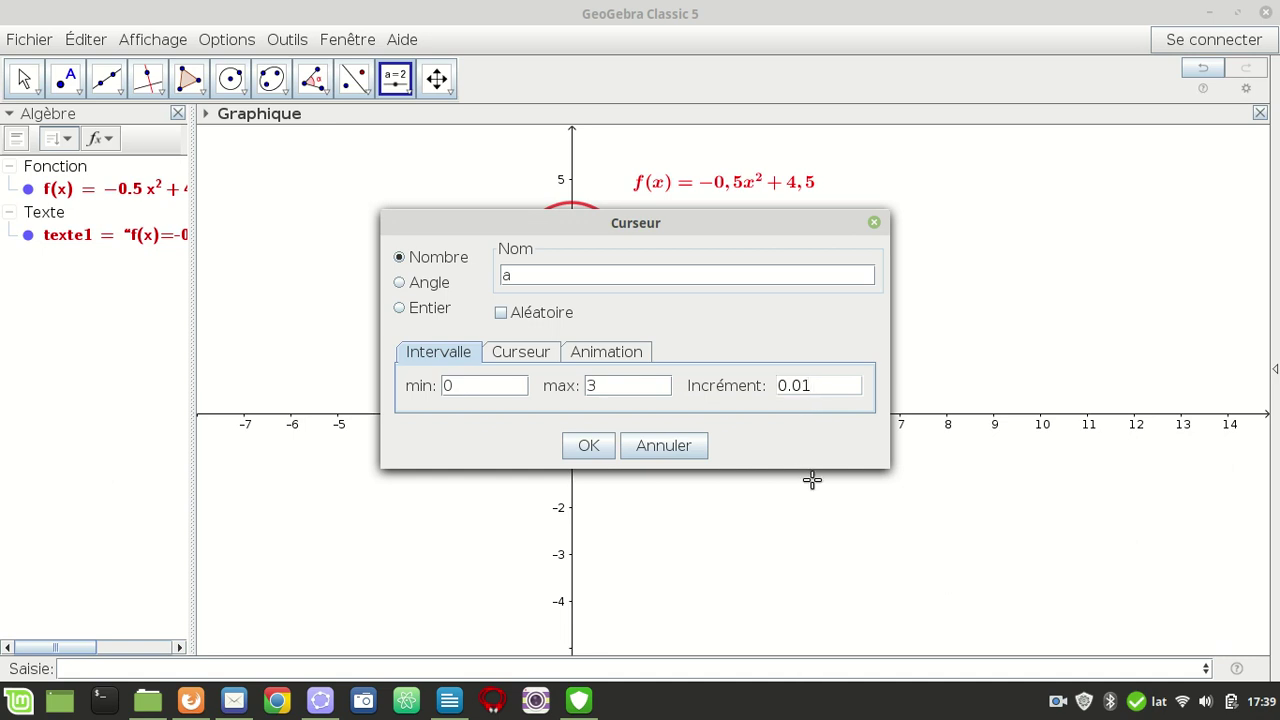
click(590, 447)
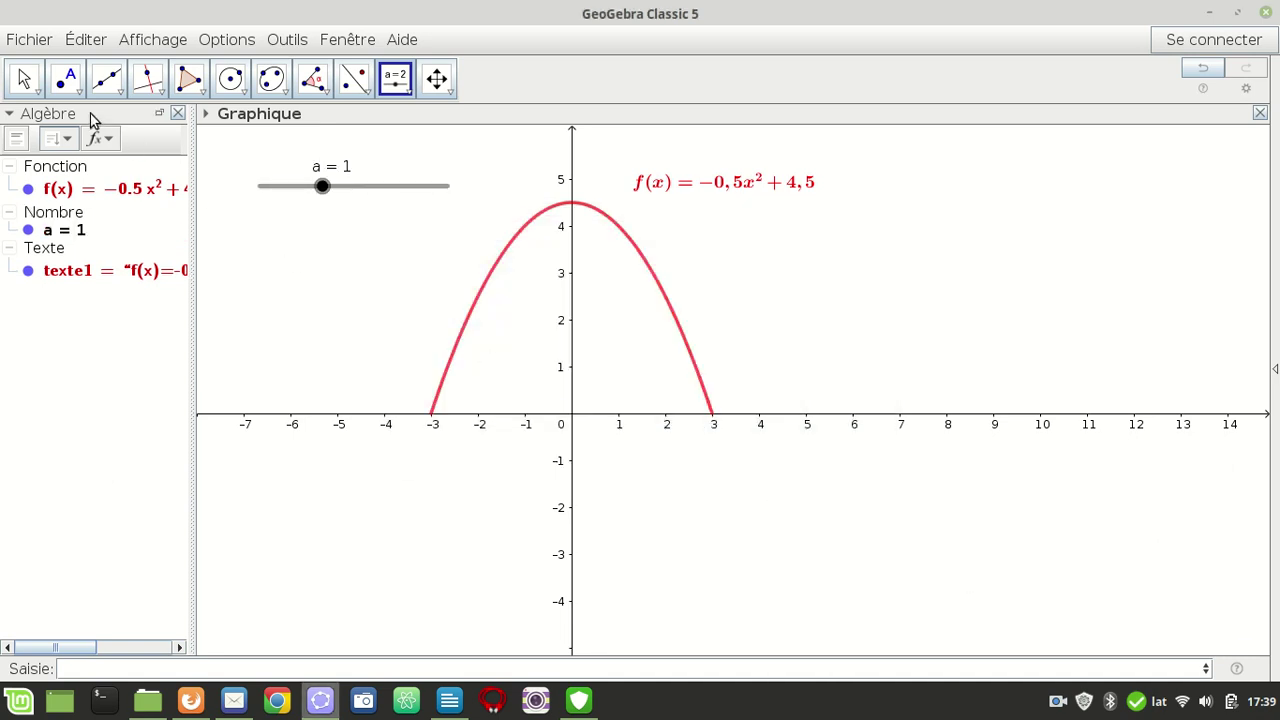
- Move slider a to 0.72 and change the slider's colour to blue
mouse_move(323, 188)
mouse_down()
mouse_move(306, 193)
mouse_move(362, 194)
mouse_move(291, 197)
mouse_move(340, 194)
mouse_move(305, 190)
mouse_up()
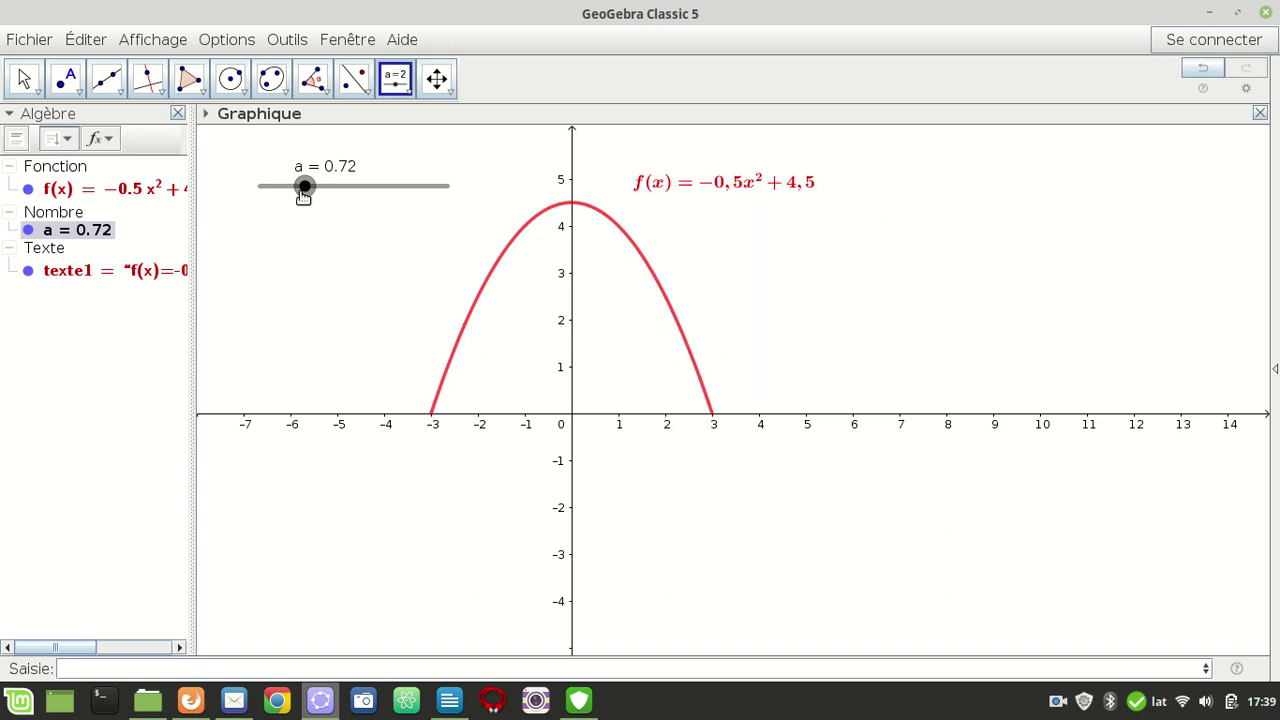
right_click(303, 195)
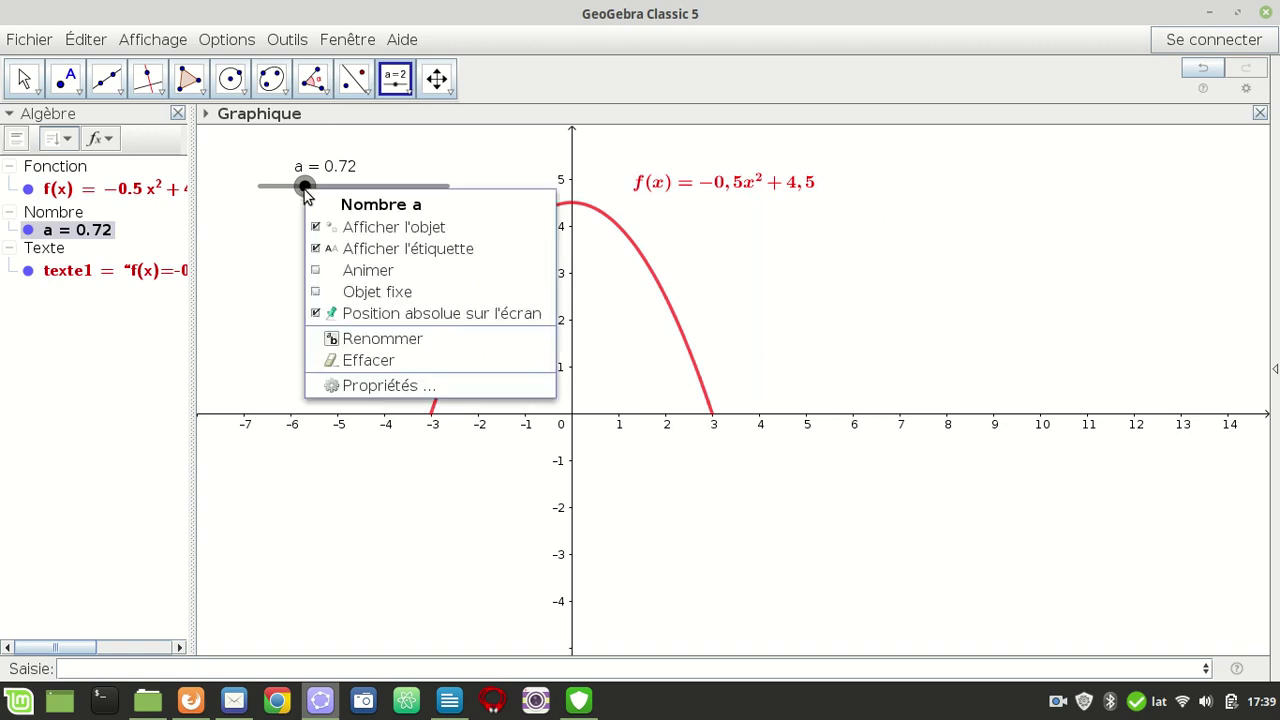
click(395, 384)
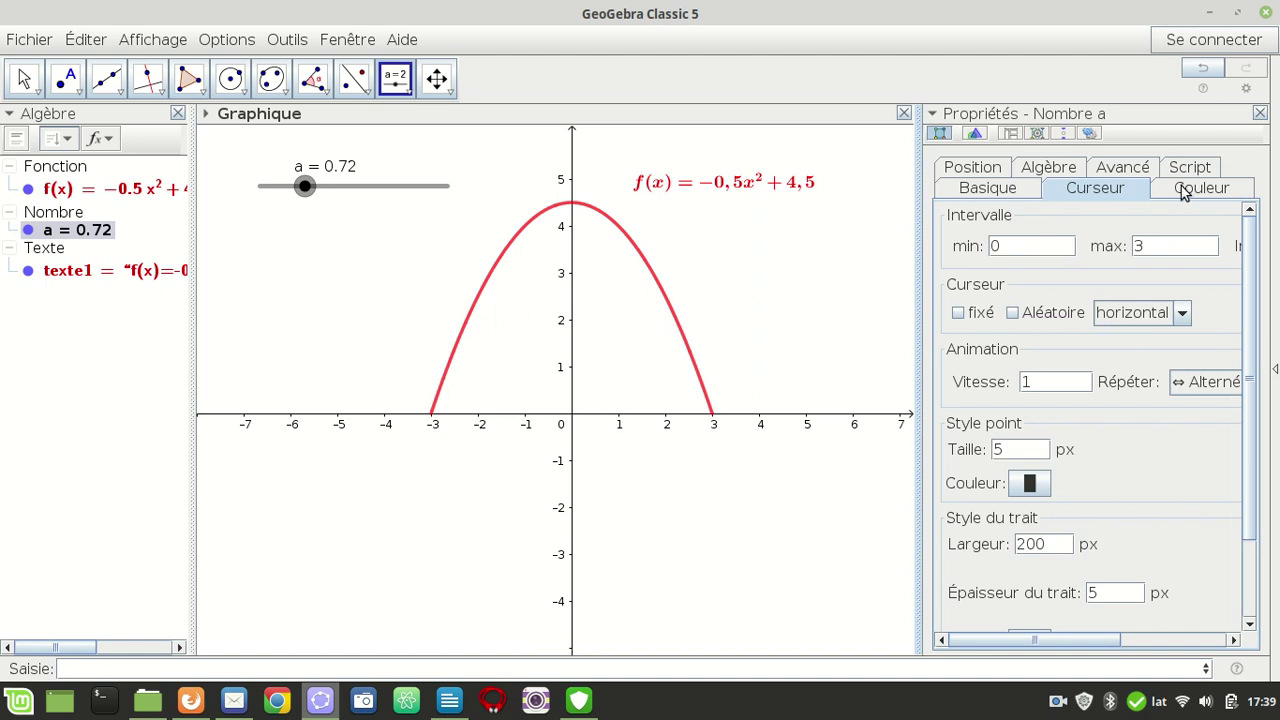
click(1182, 192)
click(973, 320)
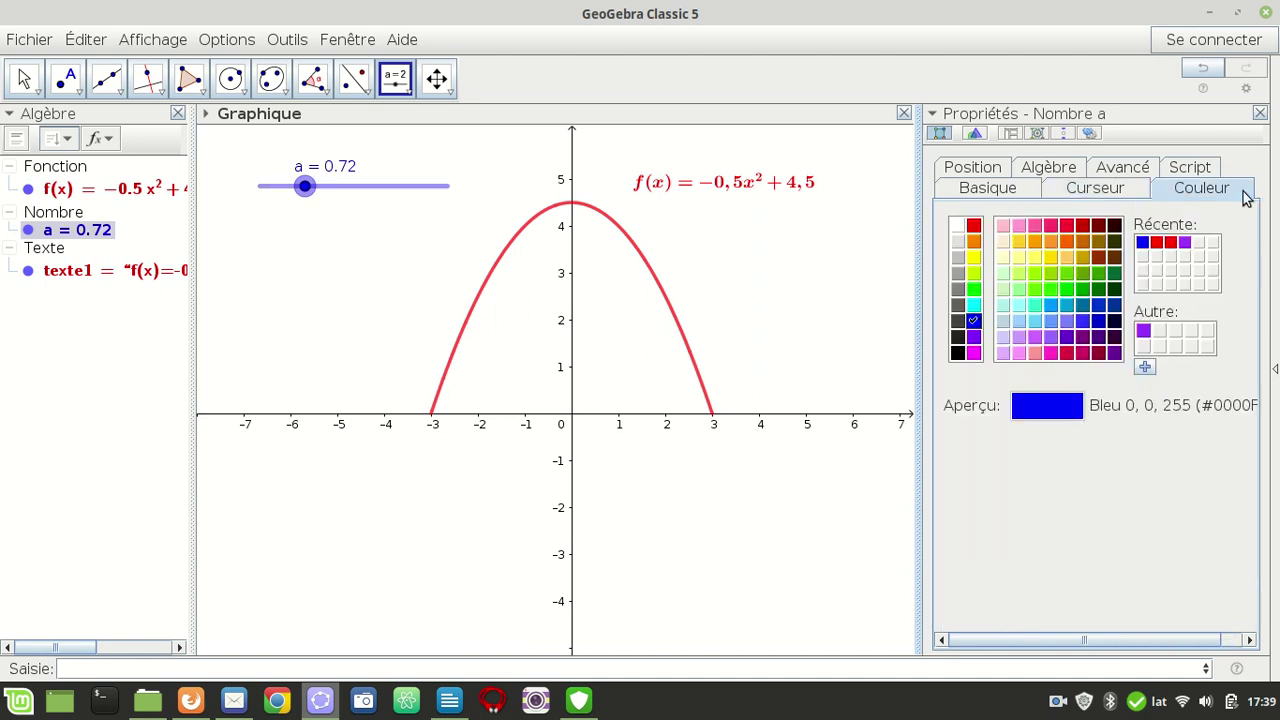
click(1259, 113)
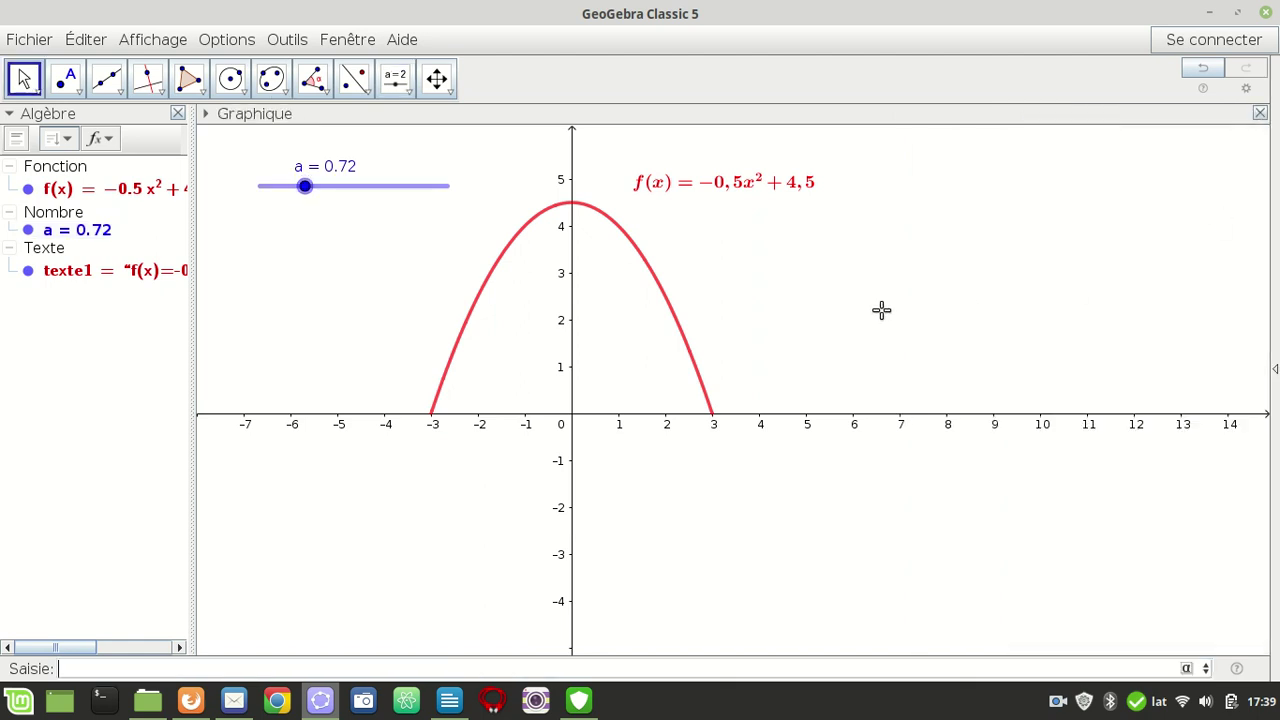
- Create point A on the x-axis with coordinates (a, 0)
click(112, 664)
text(=(a,0)
key(Return)
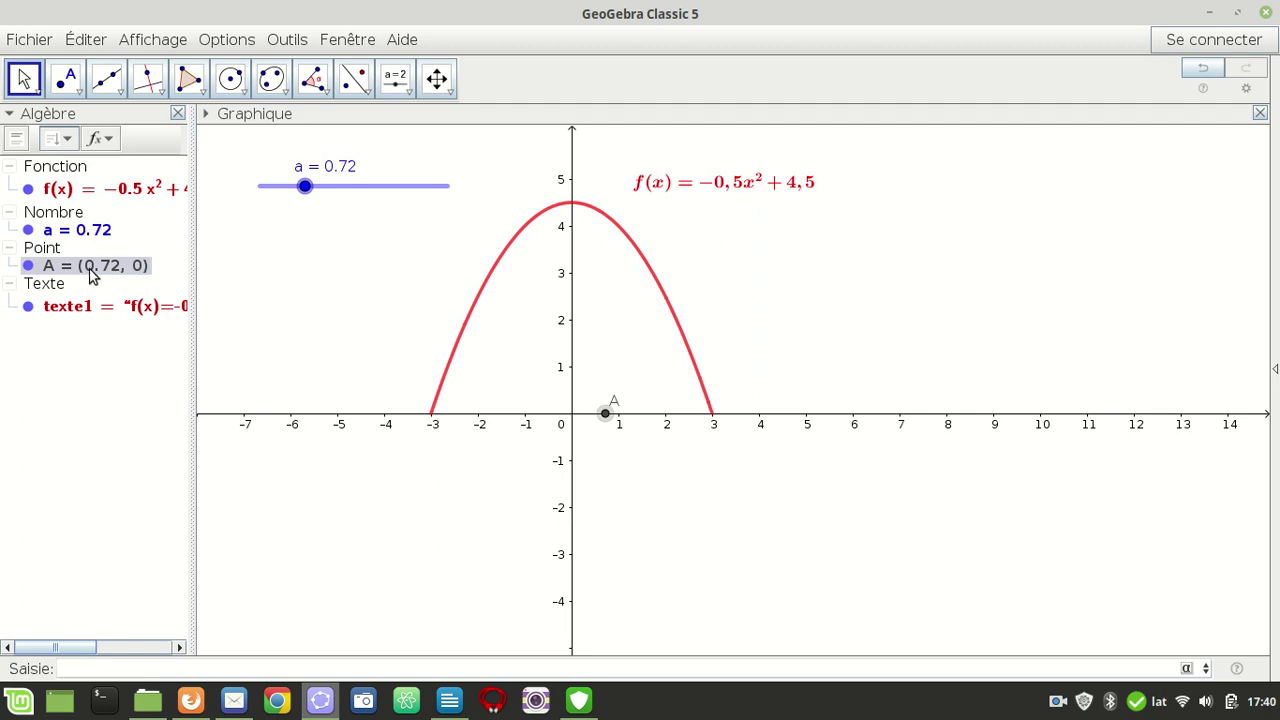
- Create point D on the x-axis with coordinates (-a, 0)
click(96, 668)
text(B=(-a,0)
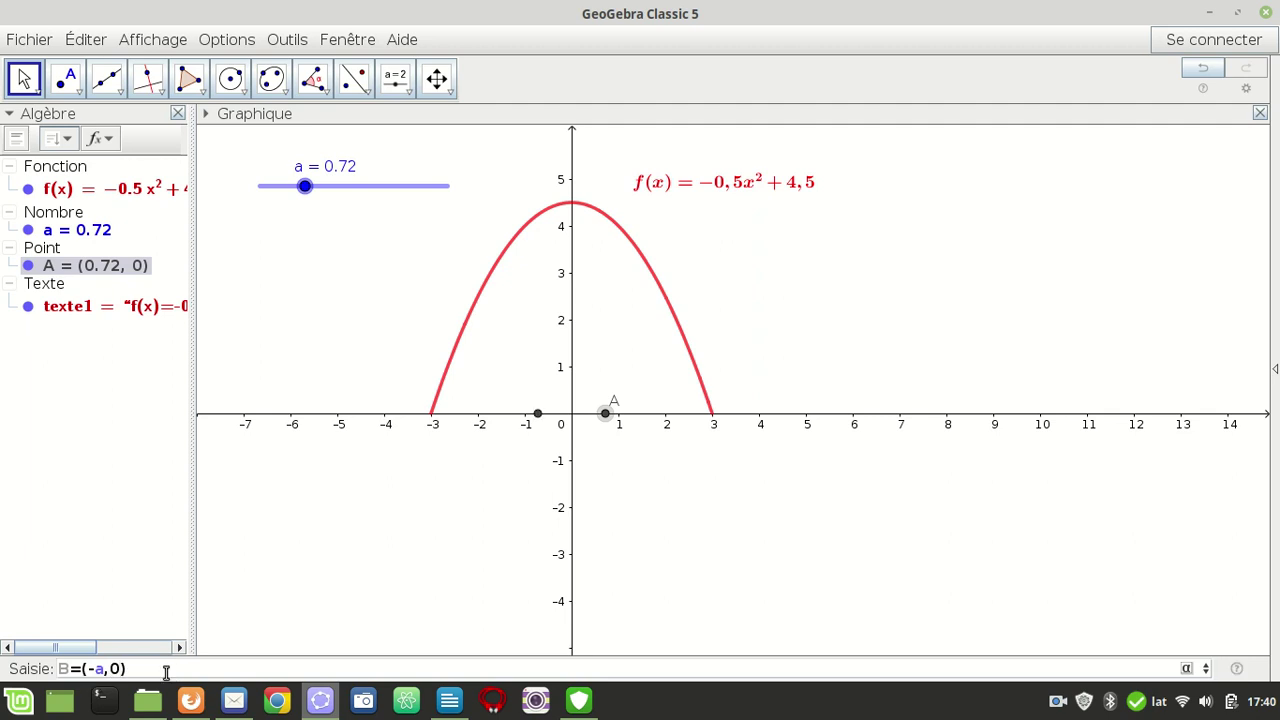
click(67, 669)
key(BackSpace)
text(D)
click(176, 672)
key(Return)
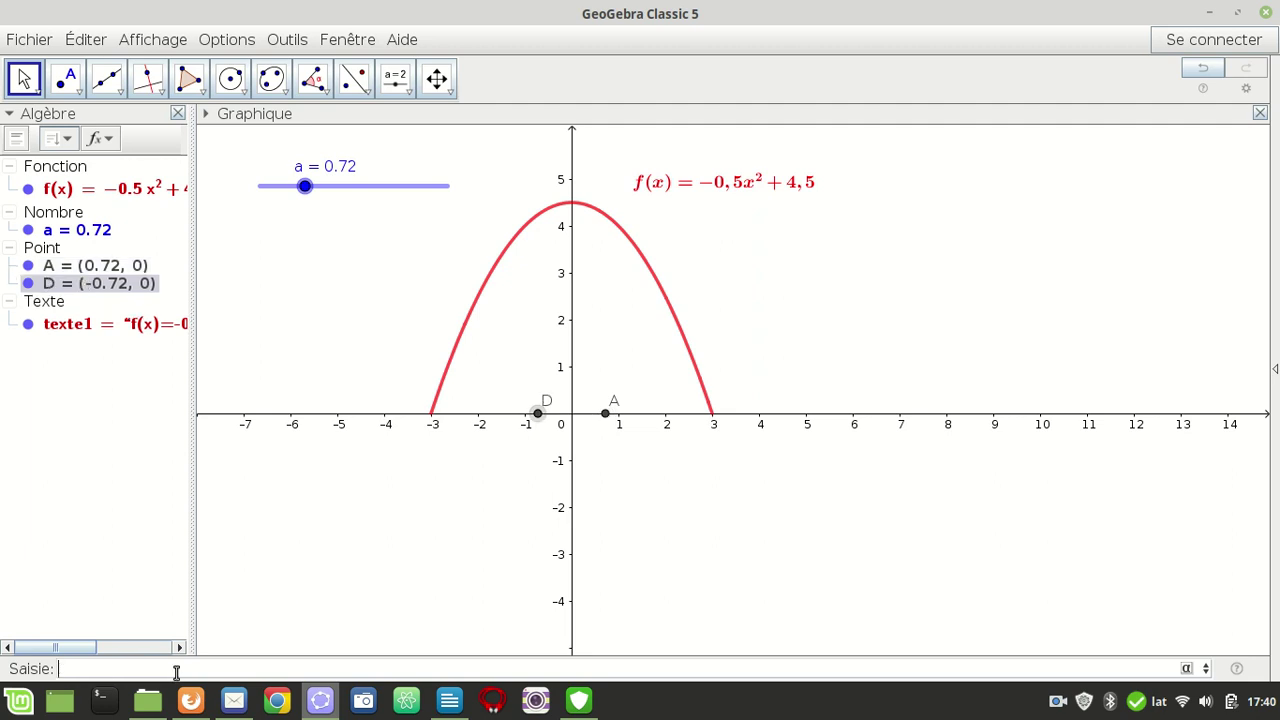
- Create points B=(a, f(a)) and C=(-a, f(-a)) on the parabola
click(366, 89)
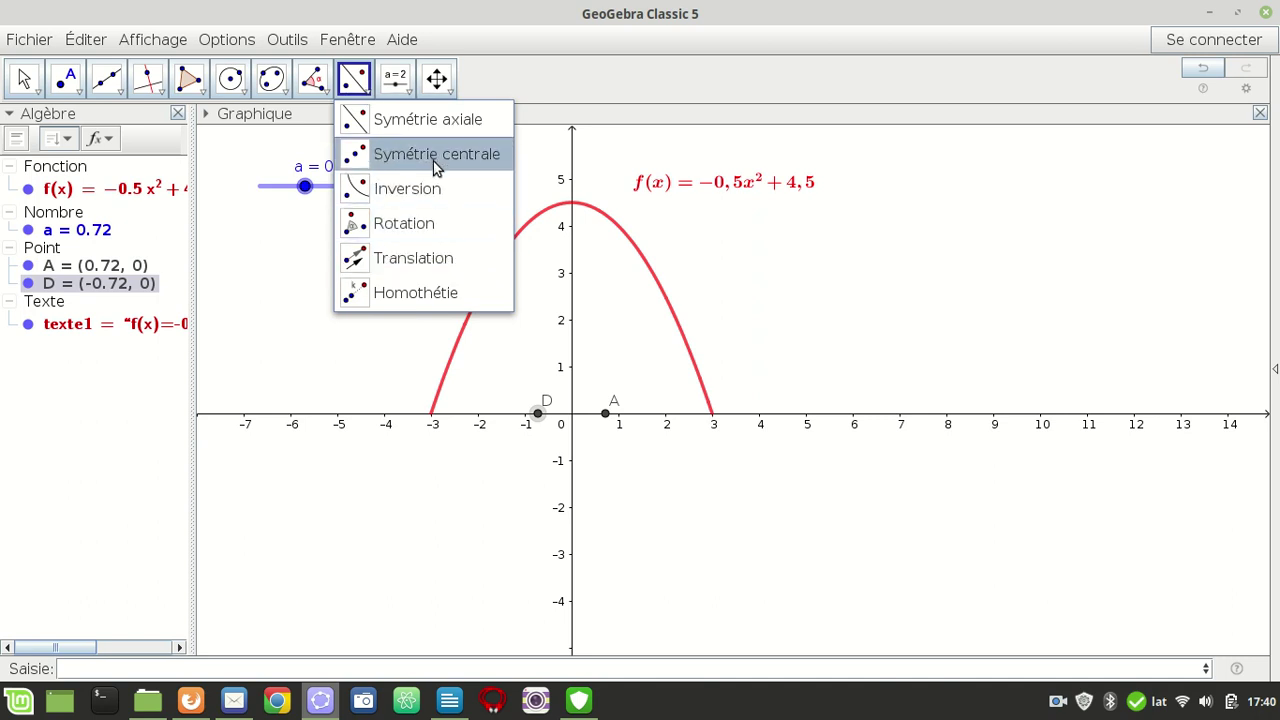
click(468, 476)
click(91, 668)
text(B()
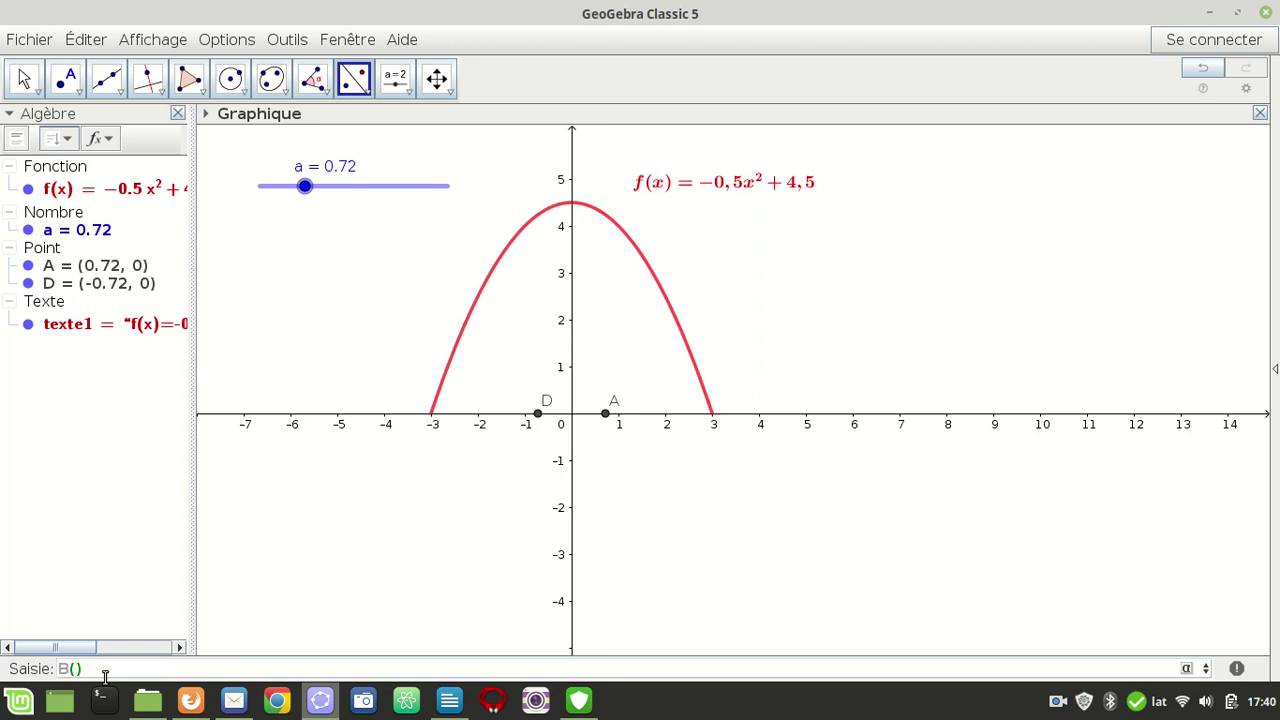
text(a,f(a)
key(Return)
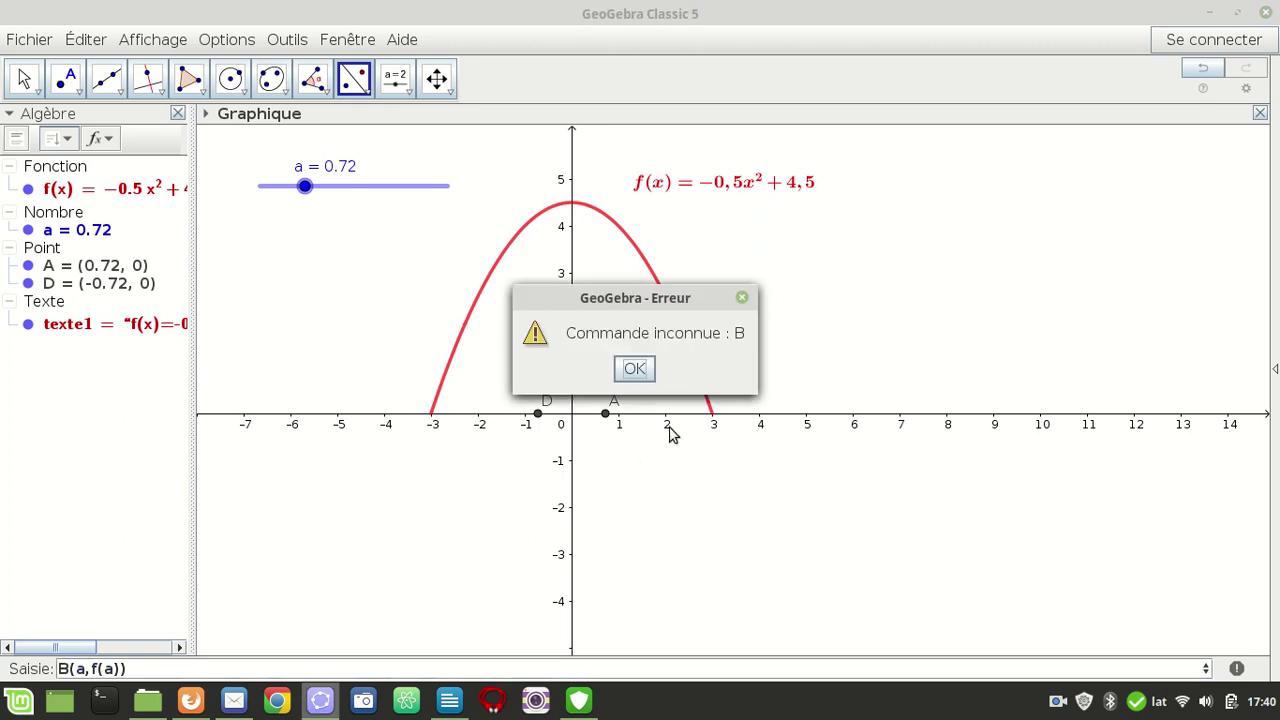
click(636, 369)
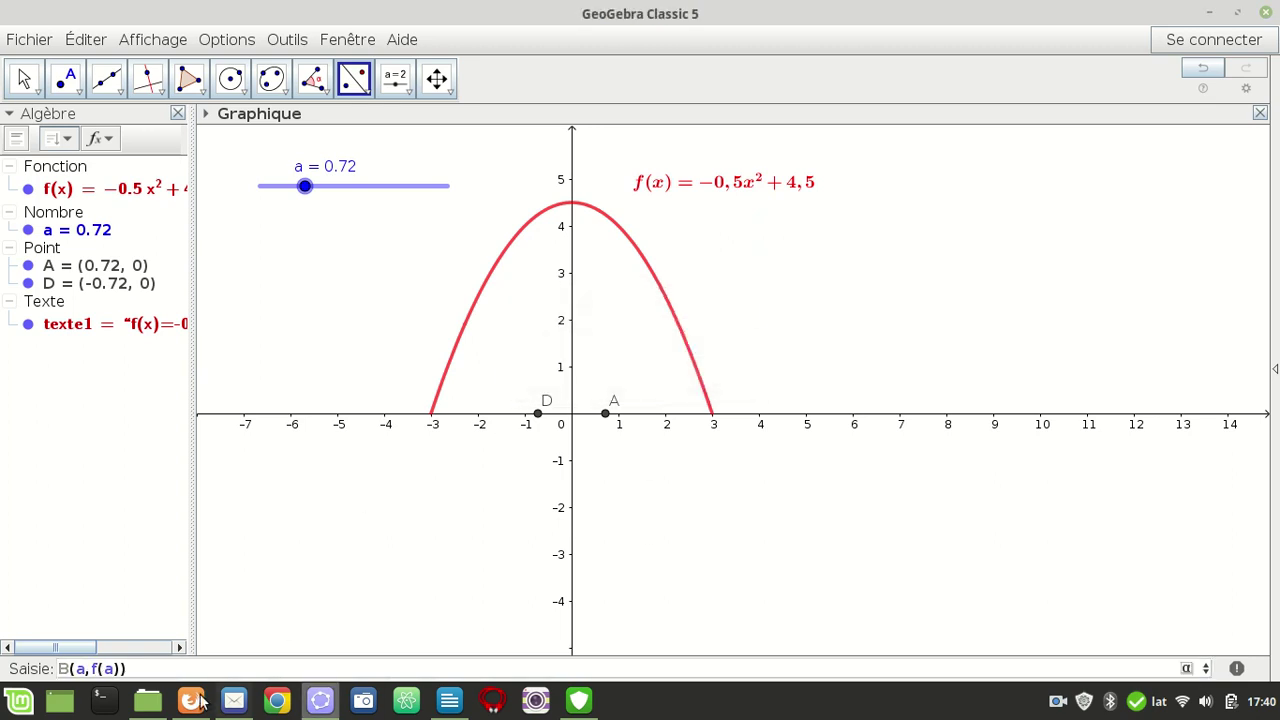
click(72, 672)
text(=)
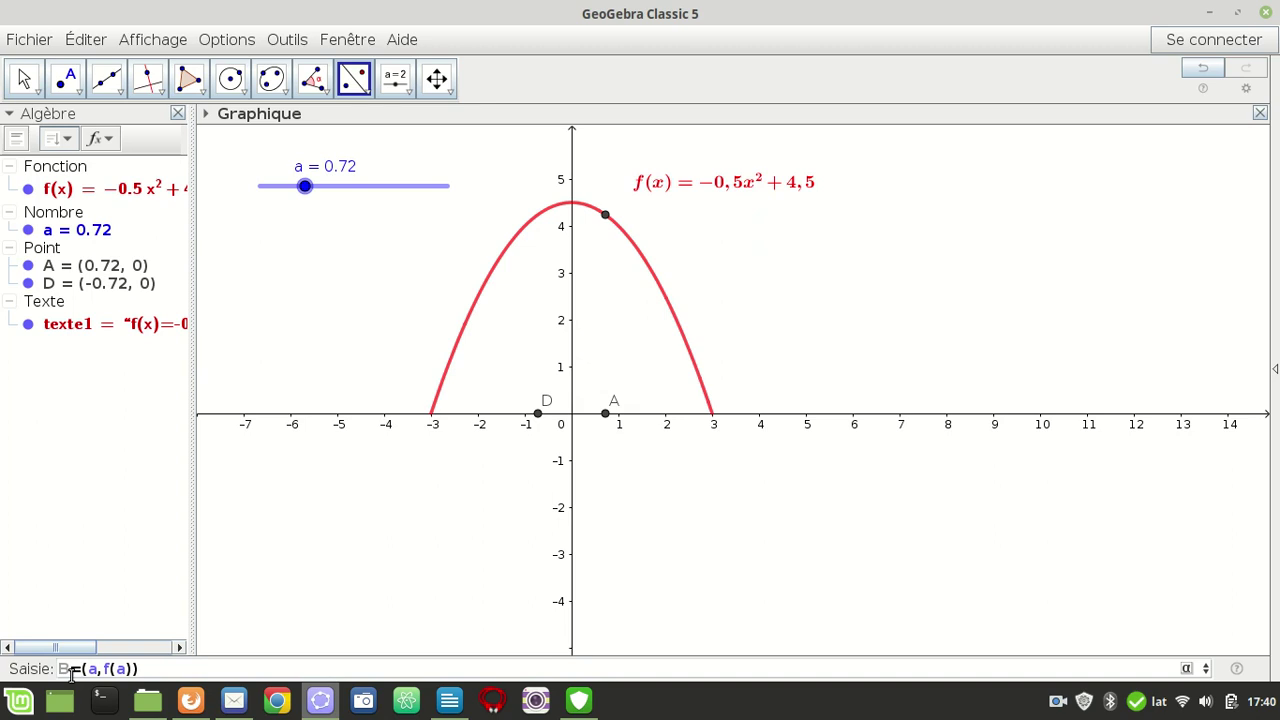
key(Return)
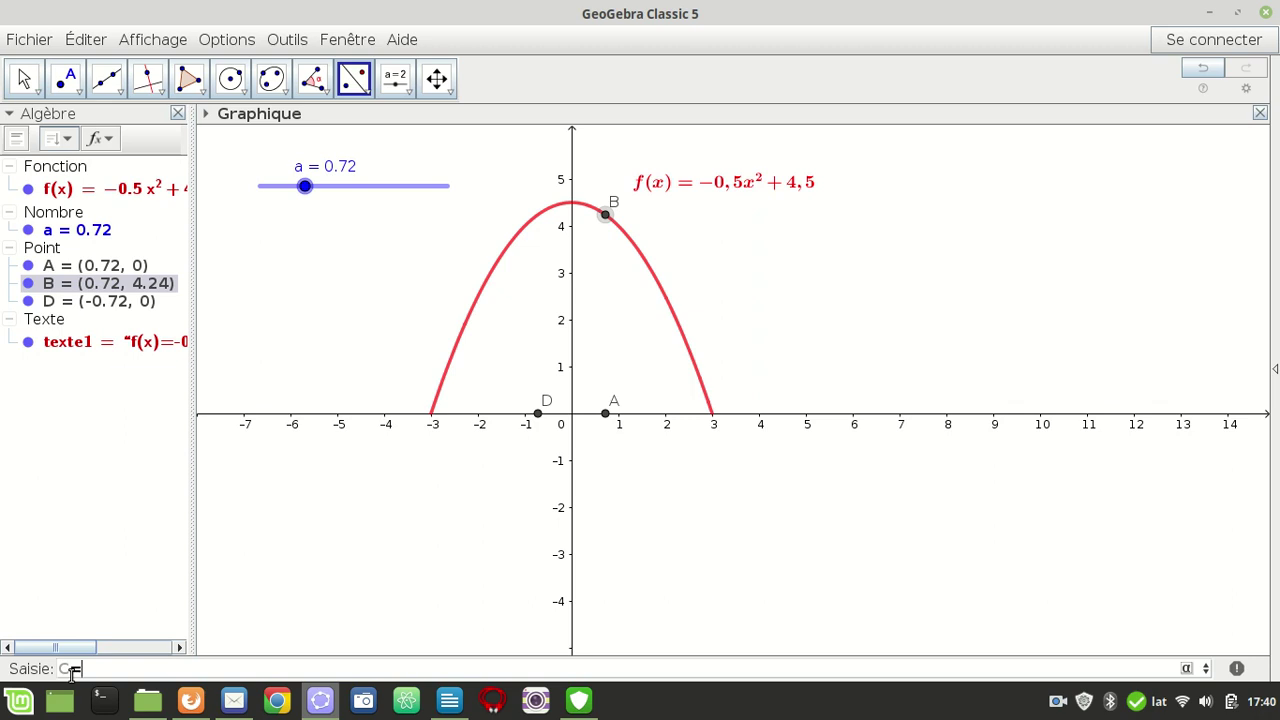
text(C=(-a, f(-a)
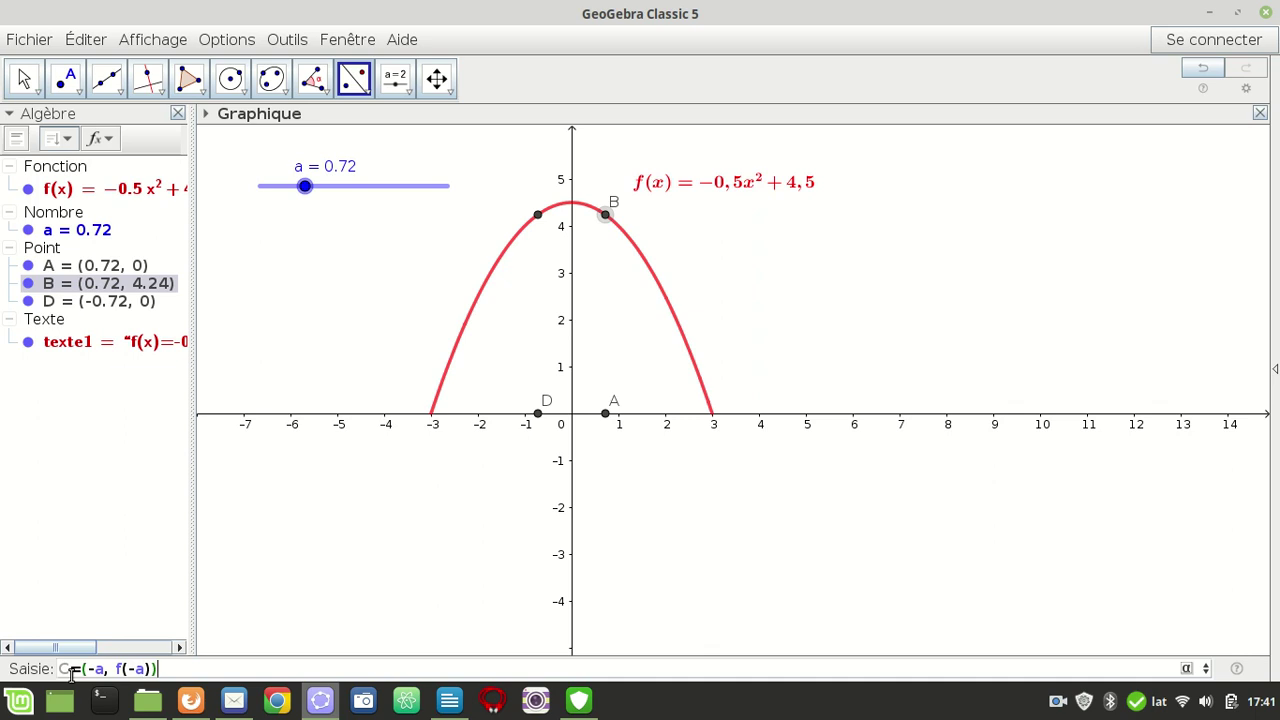
key(Return)
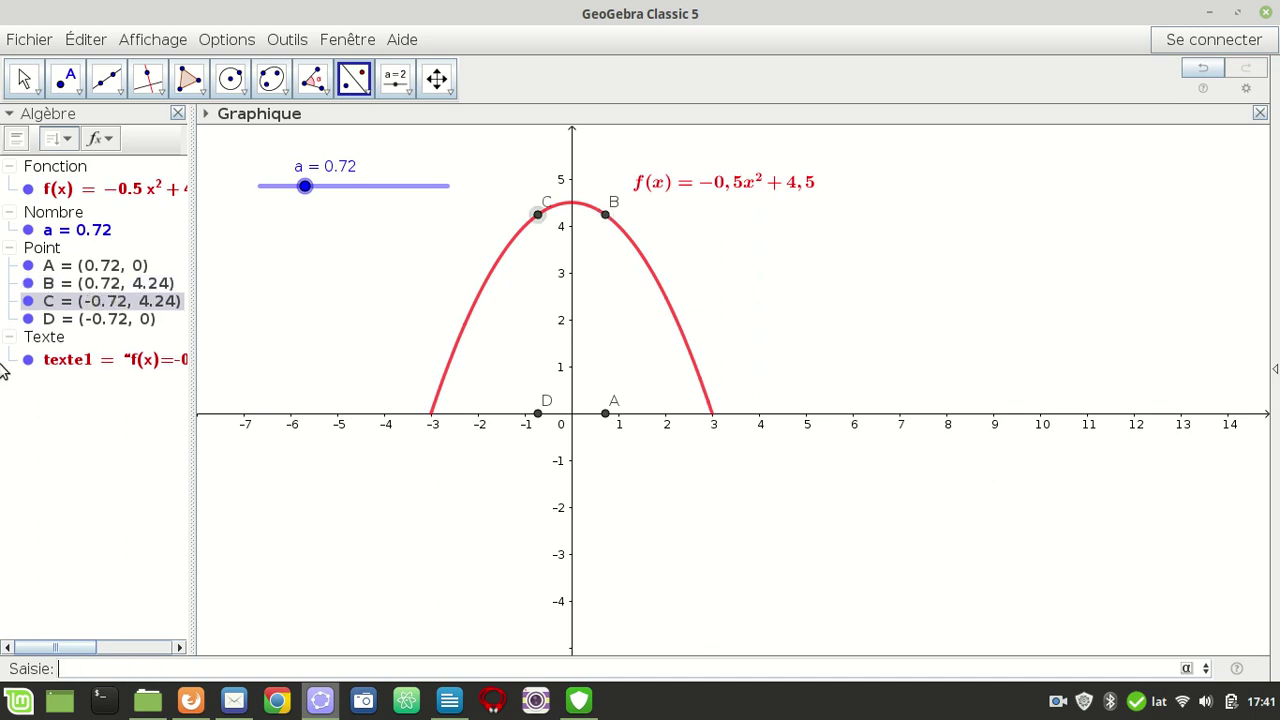
- Select points A, B, C and D together and colour them blue
click(76, 266)
ctrl+click(64, 284)
ctrl+click(60, 301)
ctrl+click(62, 319)
right_click(62, 319)
click(137, 477)
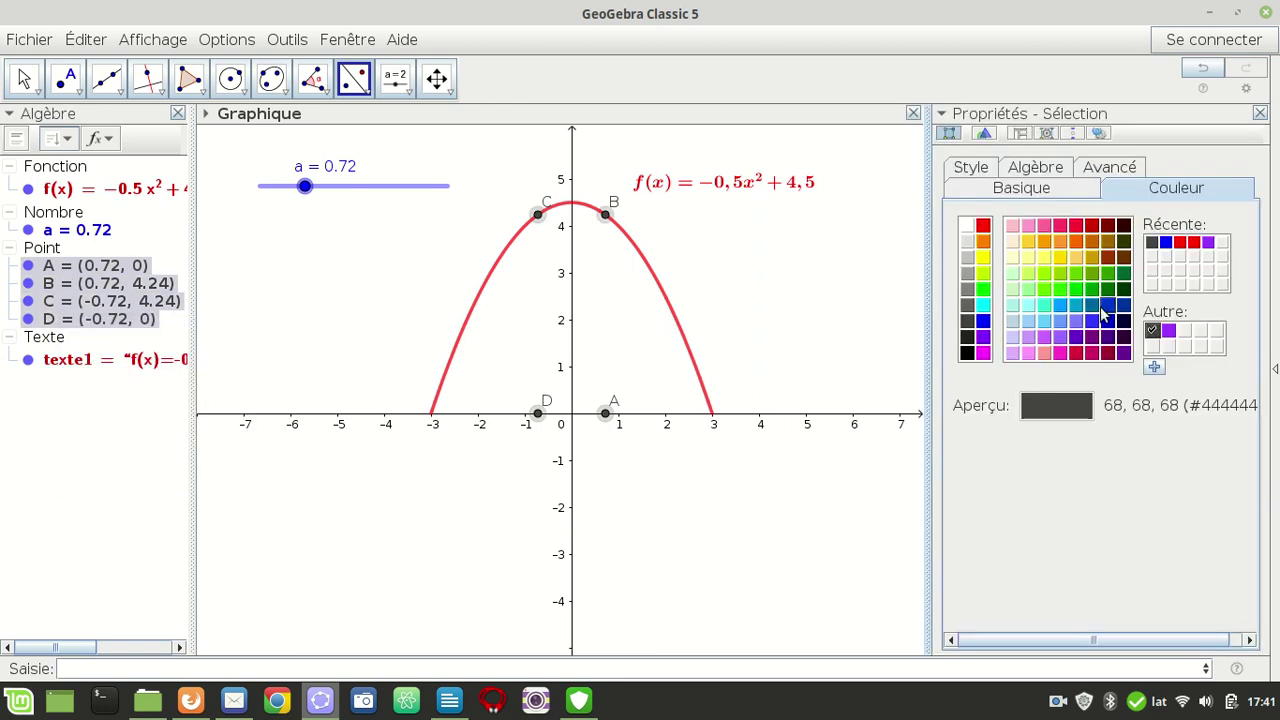
click(1166, 243)
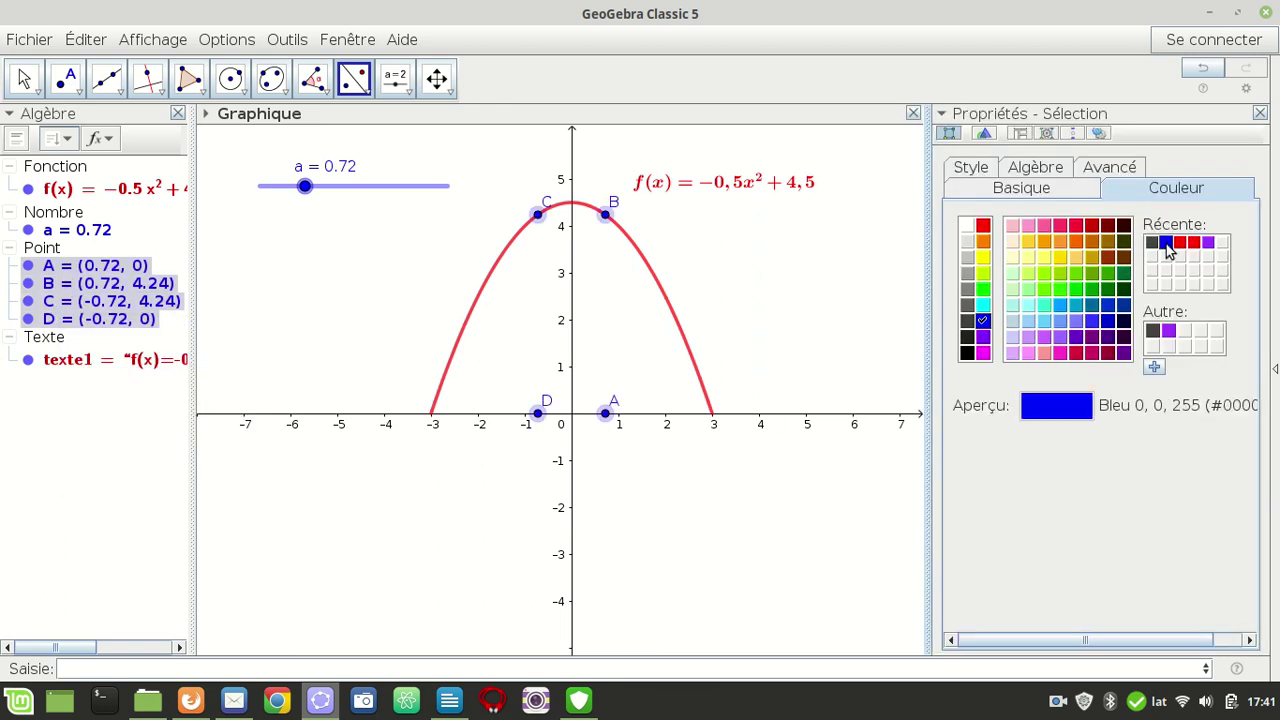
- Set the four selected points to size 5 with the cross point style
click(979, 172)
drag(1034, 248, 1052, 250)
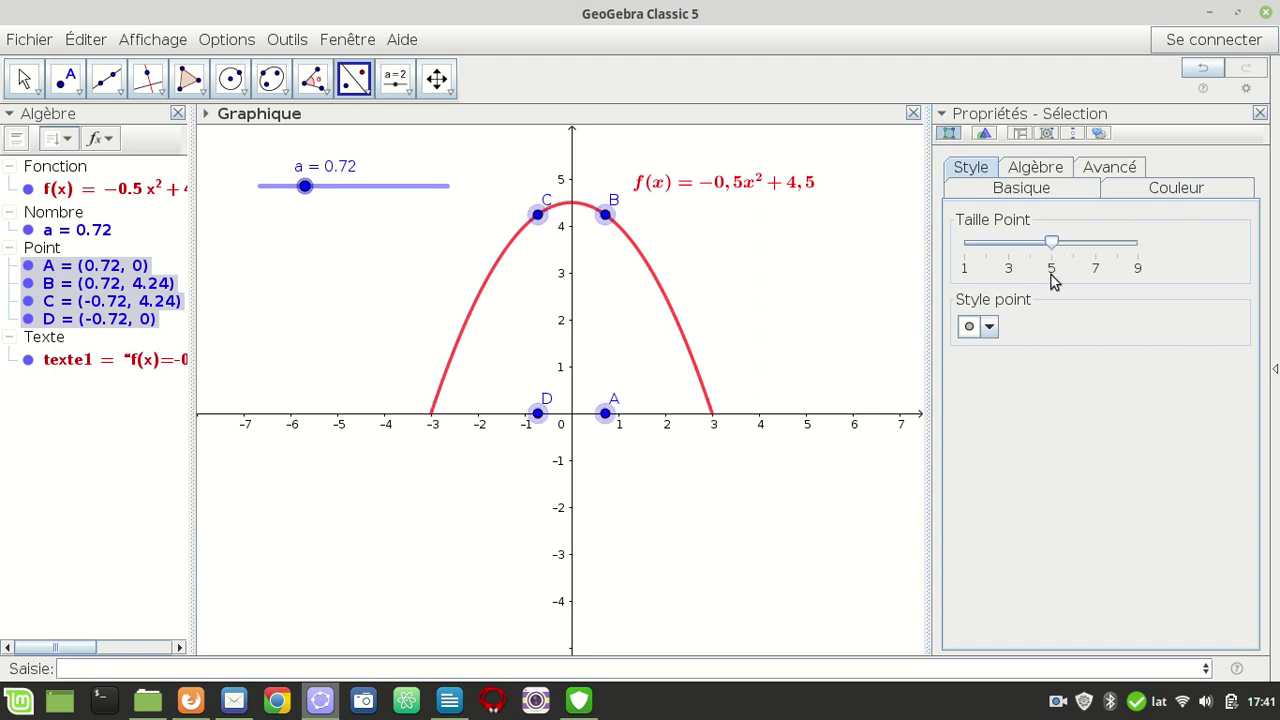
click(986, 327)
click(983, 367)
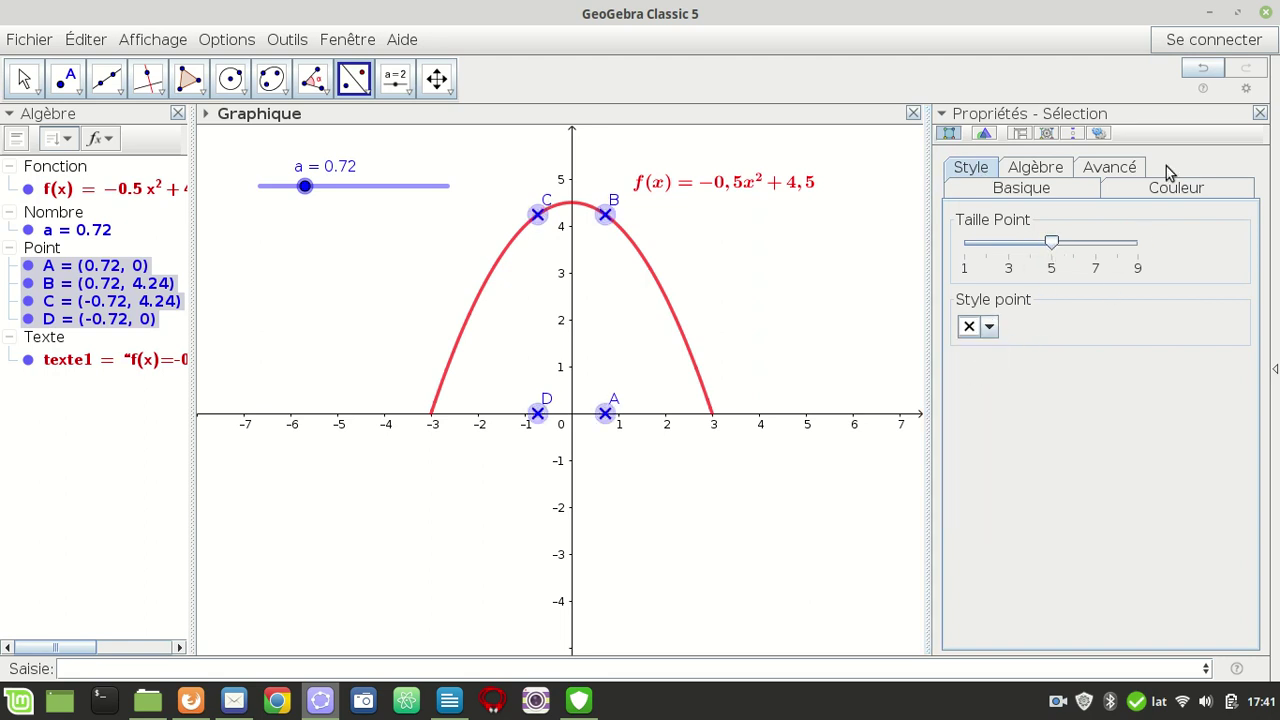
click(1260, 113)
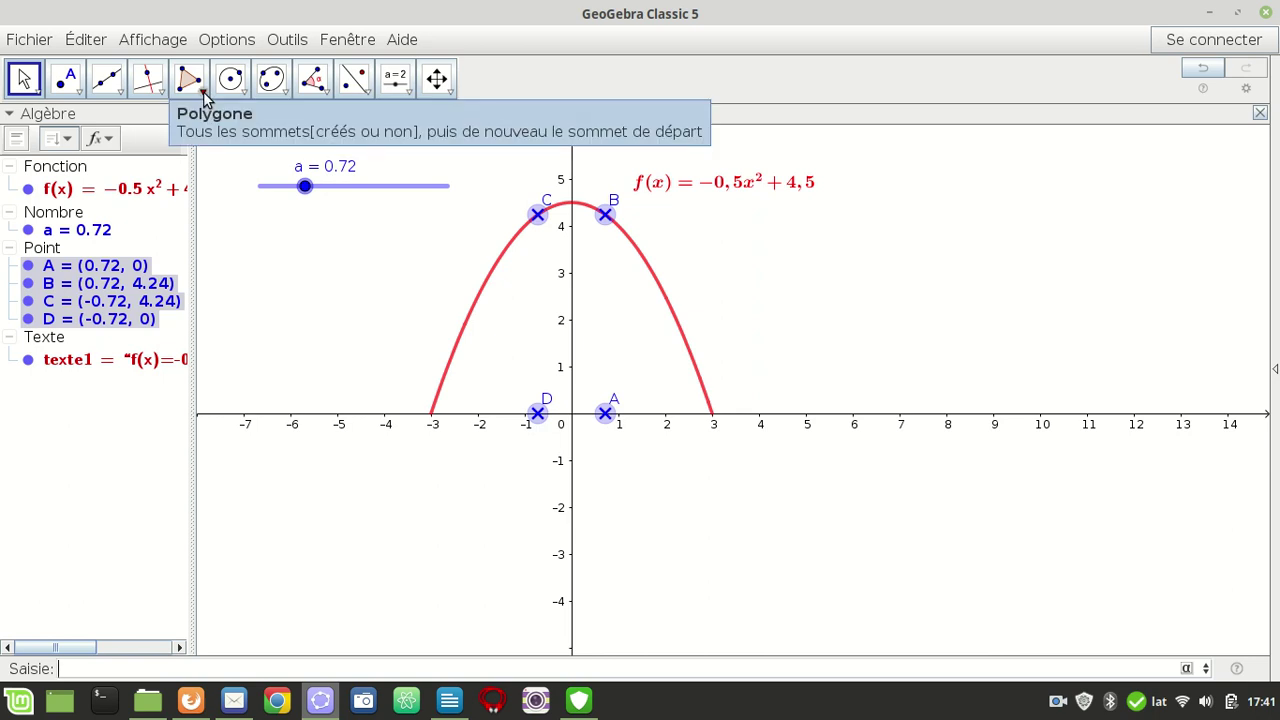
- Draw the polygon ABCD through the four points under the parabola
click(99, 669)
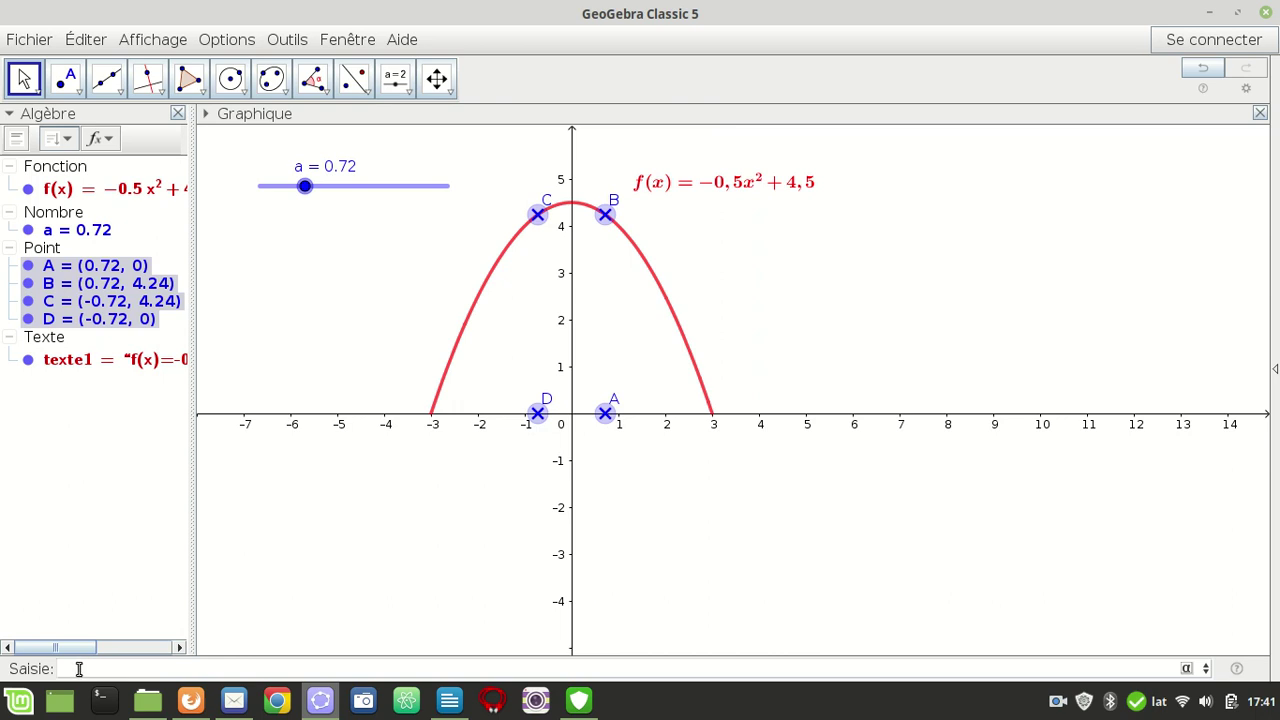
click(204, 93)
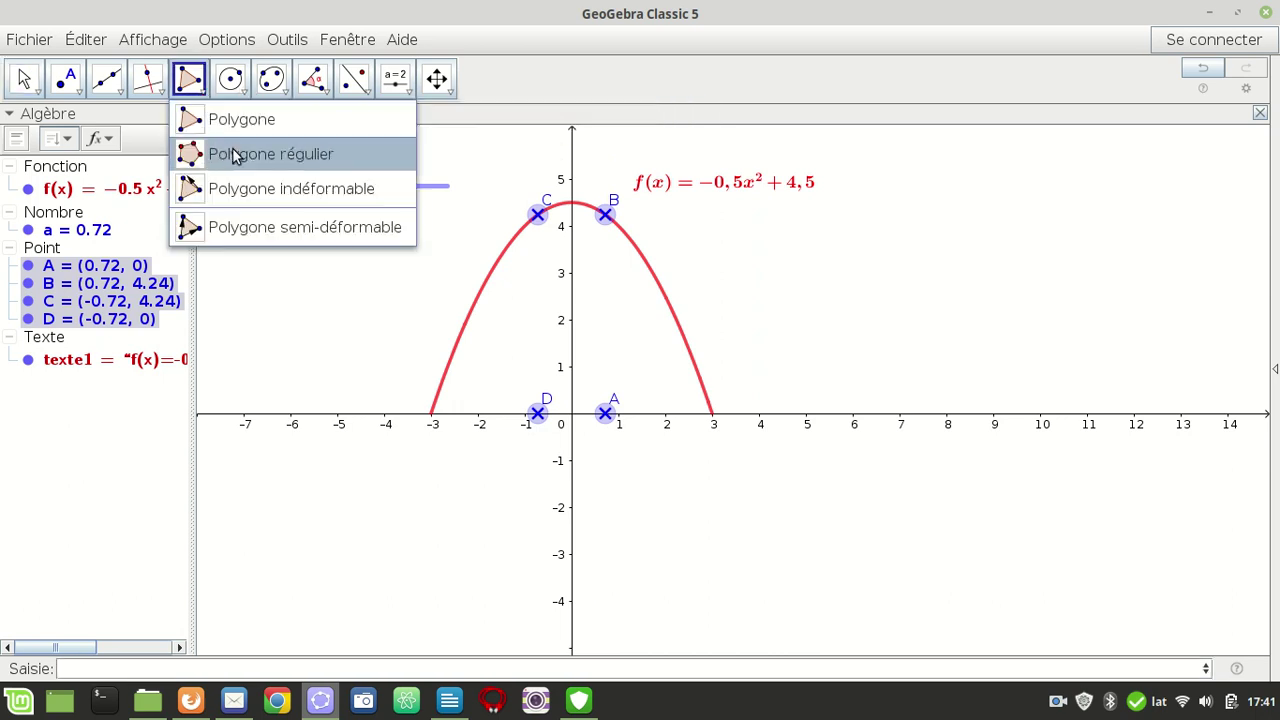
click(228, 123)
click(605, 413)
click(605, 217)
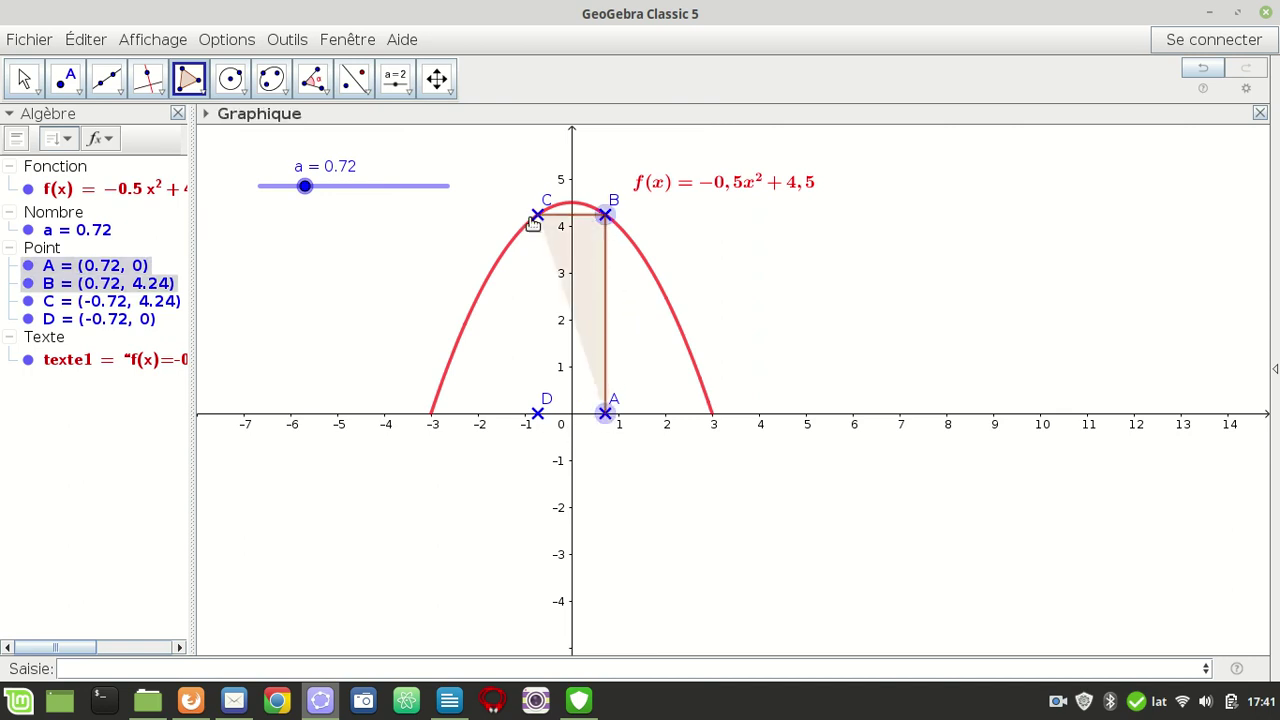
click(538, 215)
click(538, 413)
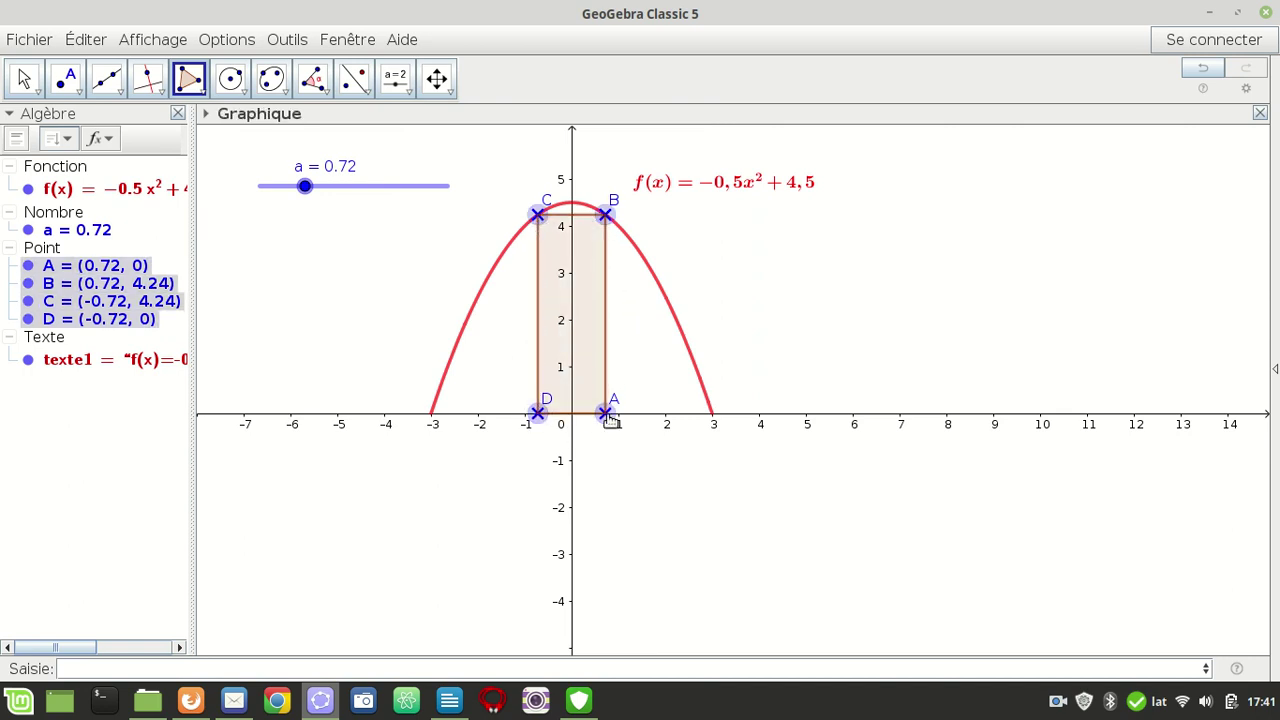
click(605, 413)
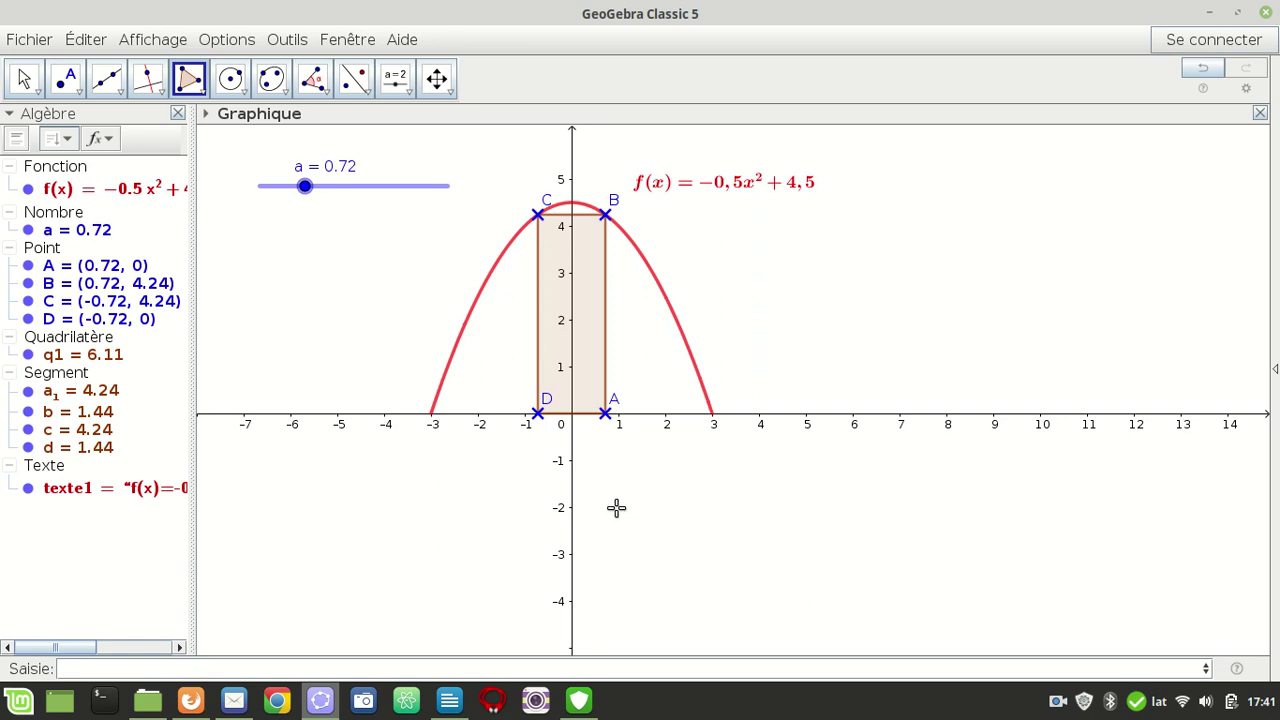
- Colour the quadrilateral ABCD blue with an opacity of 25
right_click(64, 355)
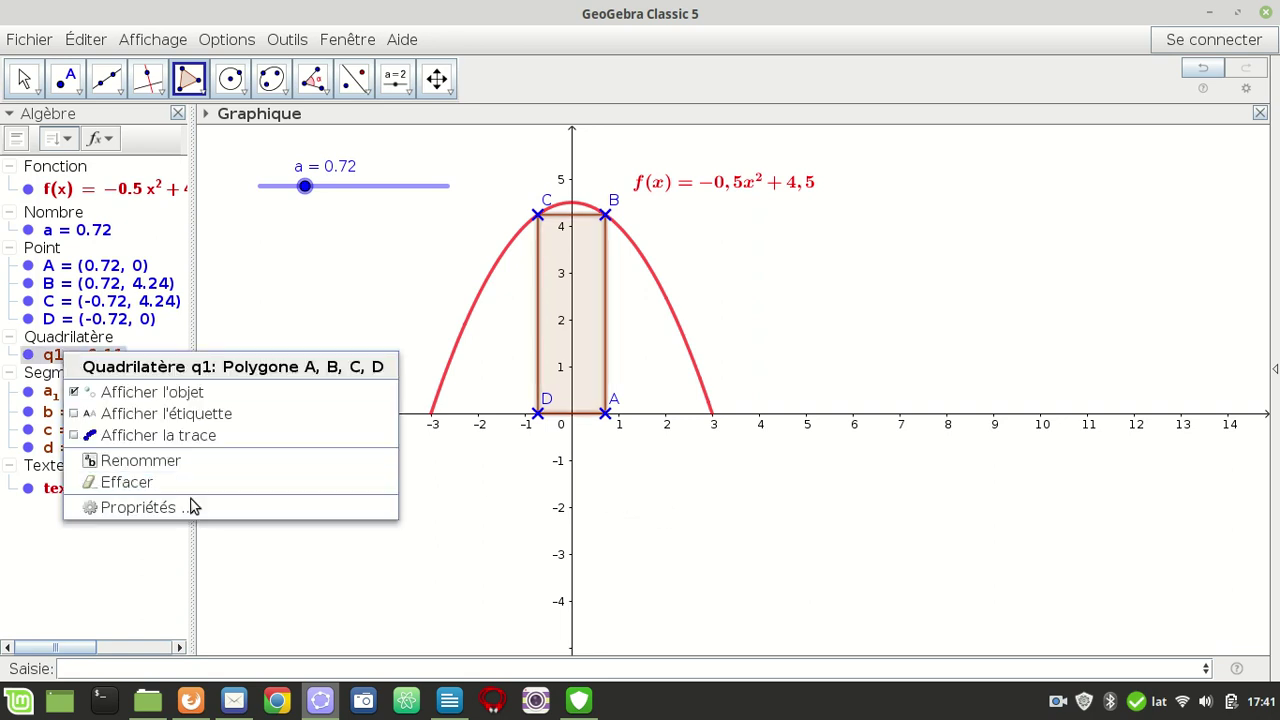
click(185, 510)
click(1153, 190)
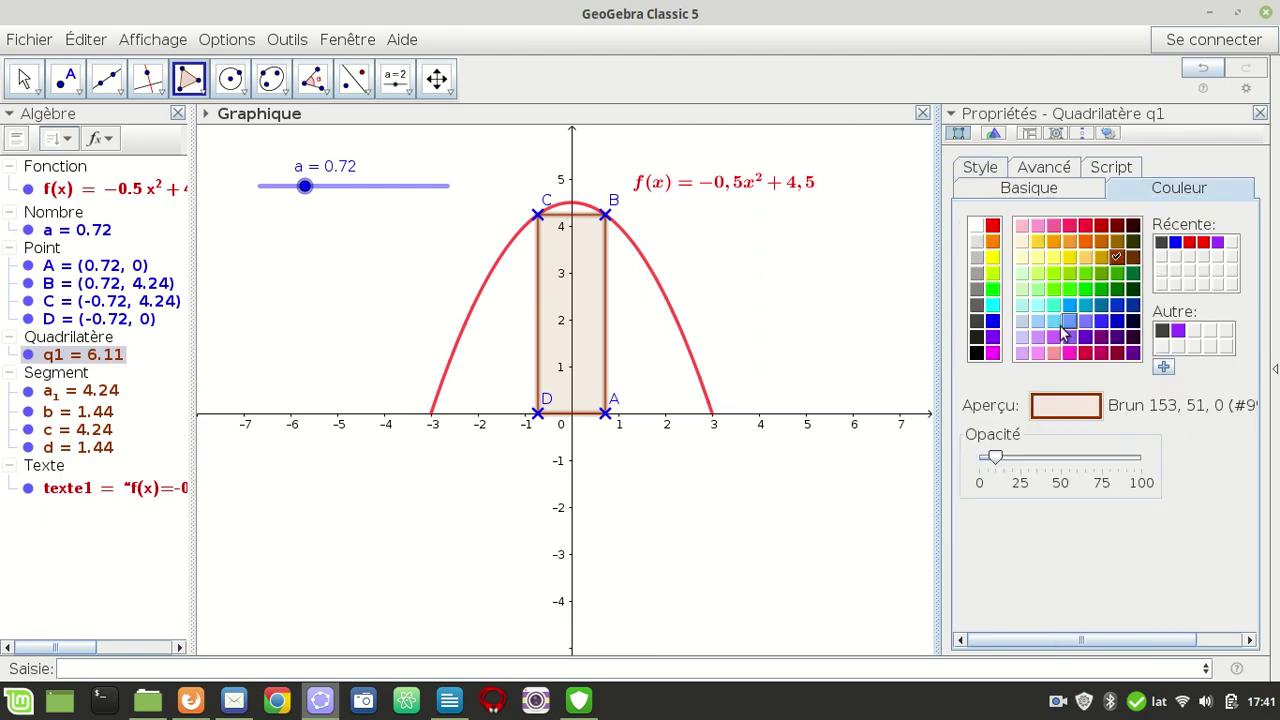
click(1175, 243)
drag(993, 457, 1021, 458)
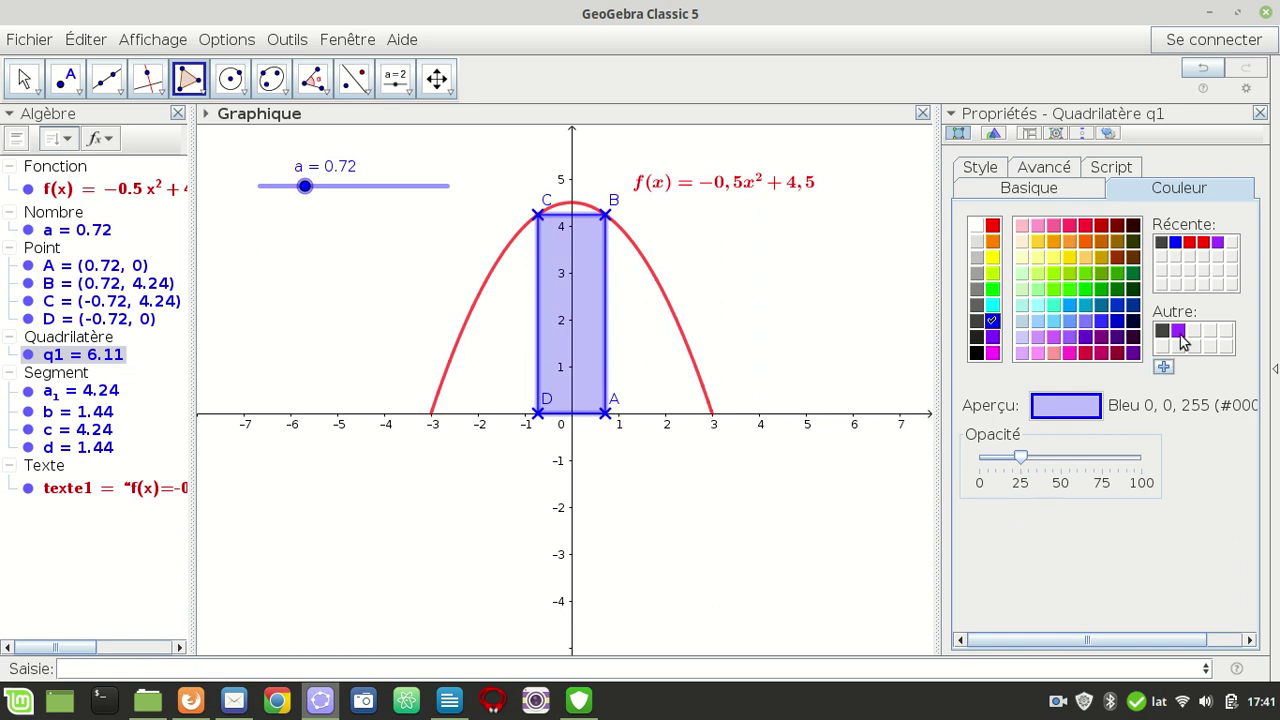
click(1260, 114)
- Move label C outside the rectangle beside its point, and labels D and A below the x-axis
click(22, 80)
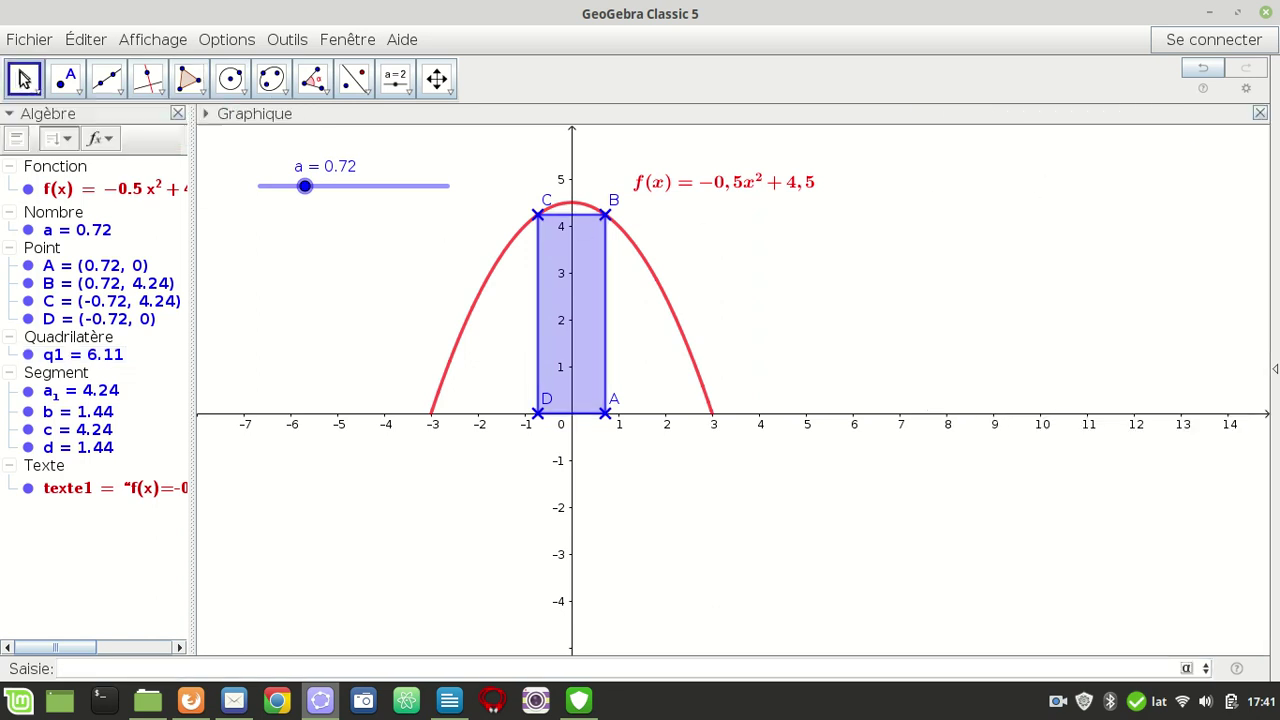
drag(548, 201, 526, 201)
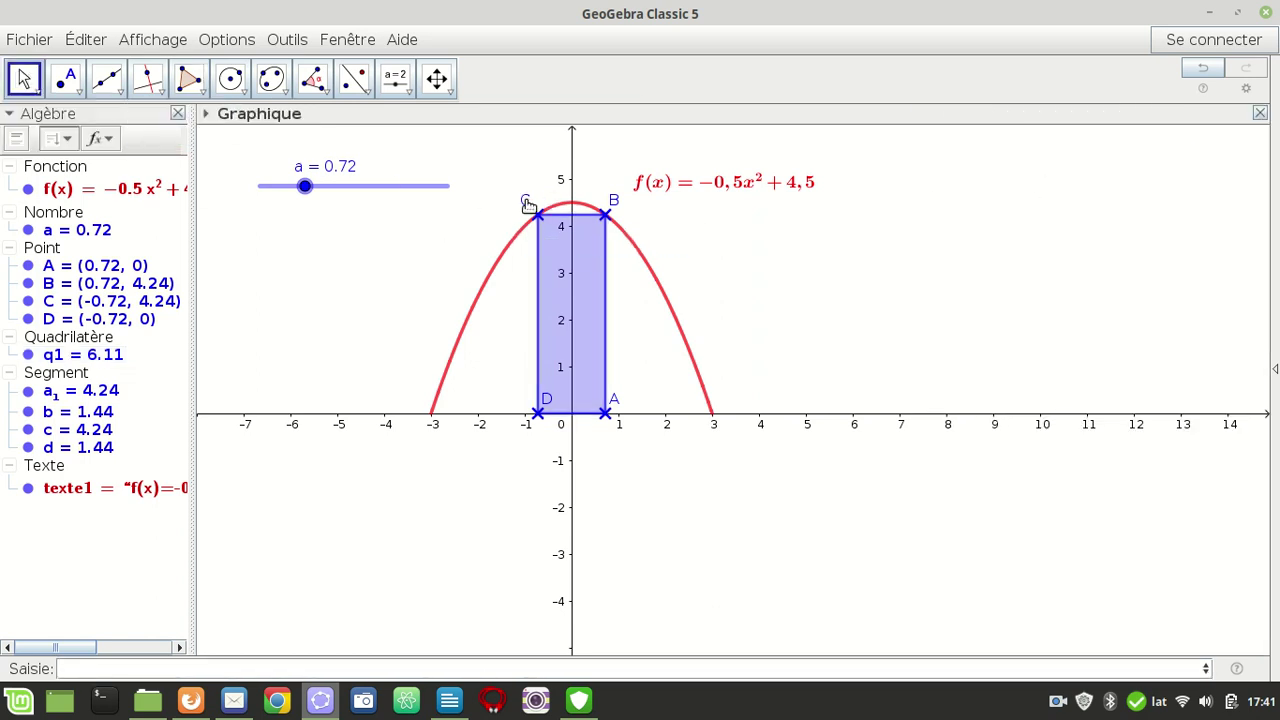
drag(548, 401, 542, 438)
drag(614, 405, 612, 436)
- Lower slider a towards its minimum, and raise it gradually to 2.53 to vary the rectangle under the parabola
drag(306, 189, 266, 176)
key(Right)
key(Right)
key(Right)
key(Right)
key(Right)
key(Right)
key(Right)
key(Right)
key(Right)
key(Right)
key(Right)
key(Right)
key(Right)
key(Right)
key(Right)
key(Right)
key(Right)
key(Right)
key(Right)
key(Right)
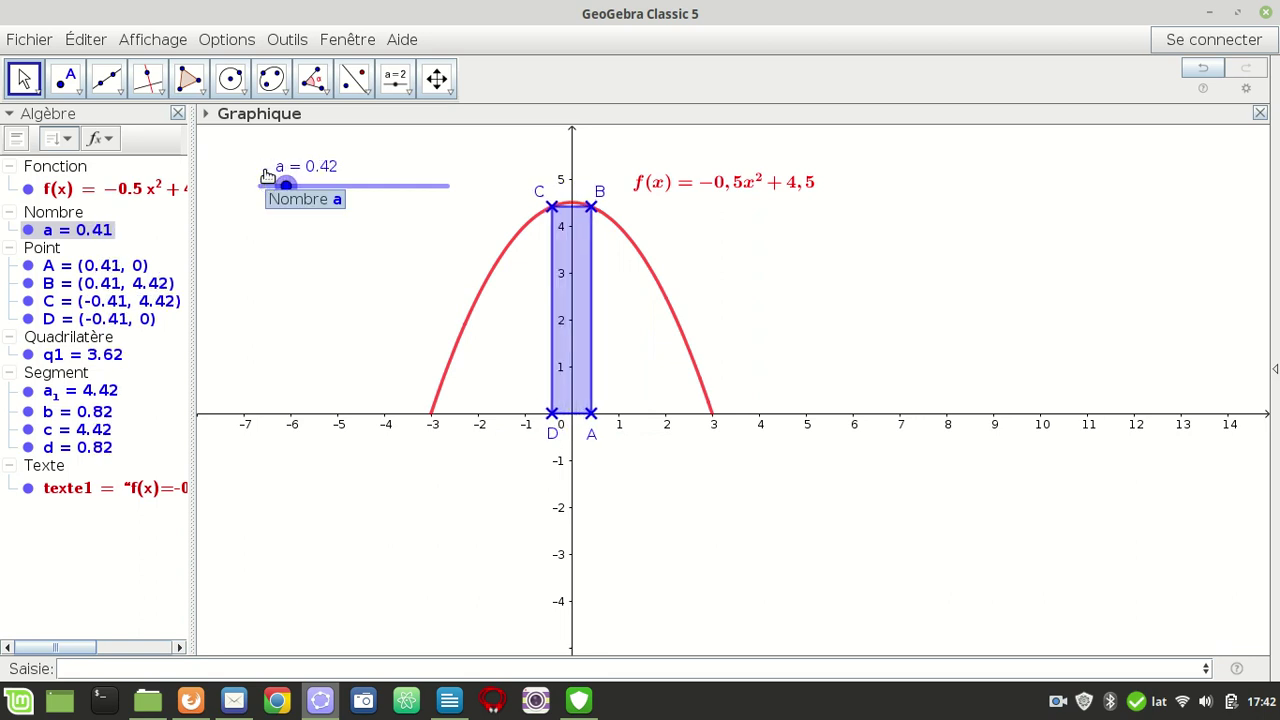
key(Right)
key(Right)
key(Right)
key(Right)
key(Right)
key(Right)
key(Right)
key(Right)
key(Right)
key(Right)
key(Right)
key(Right)
key(Right)
key(Right)
key(Right)
key(Right)
key(Right)
key(Right)
key(Right)
key(Right)
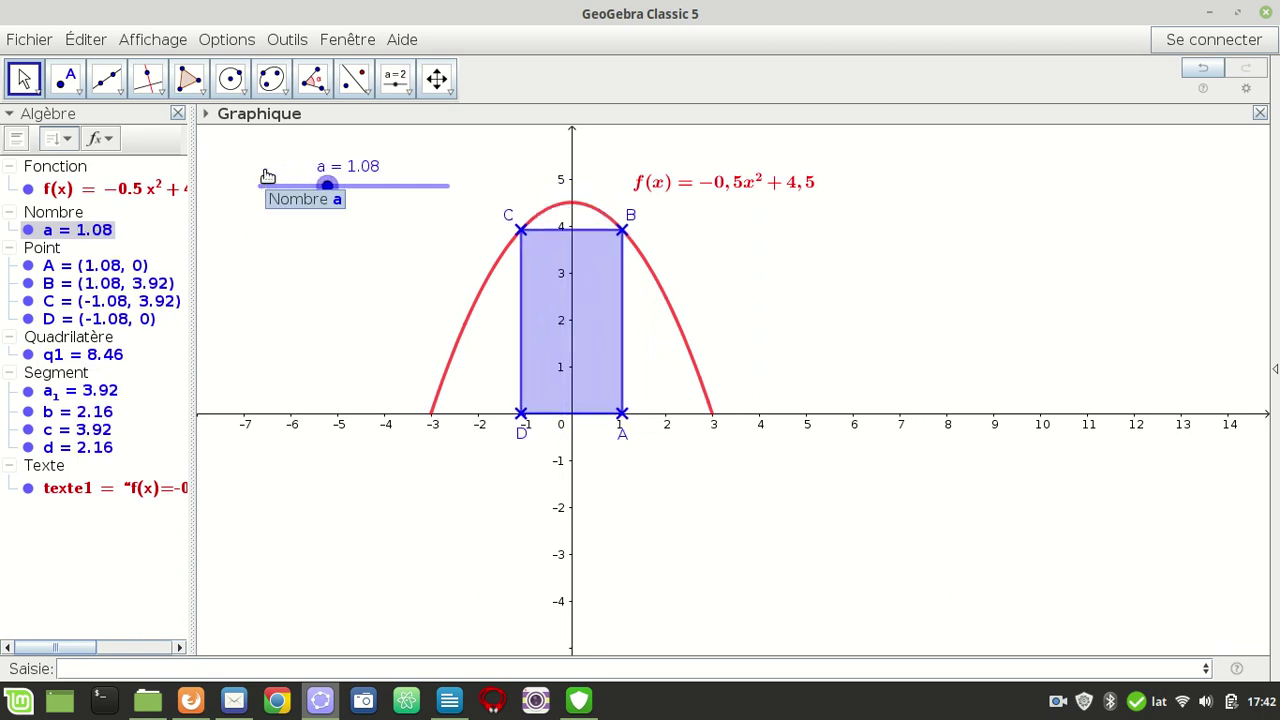
key(Right)
key(Right)
key(Right)
key(Right)
key(Right)
key(Right)
key(Right)
key(Right)
key(Right)
key(Right)
key(Right)
key(Right)
key(Right)
key(Right)
key(Right)
key(Right)
key(Right)
key(Right)
key(Right)
key(Right)
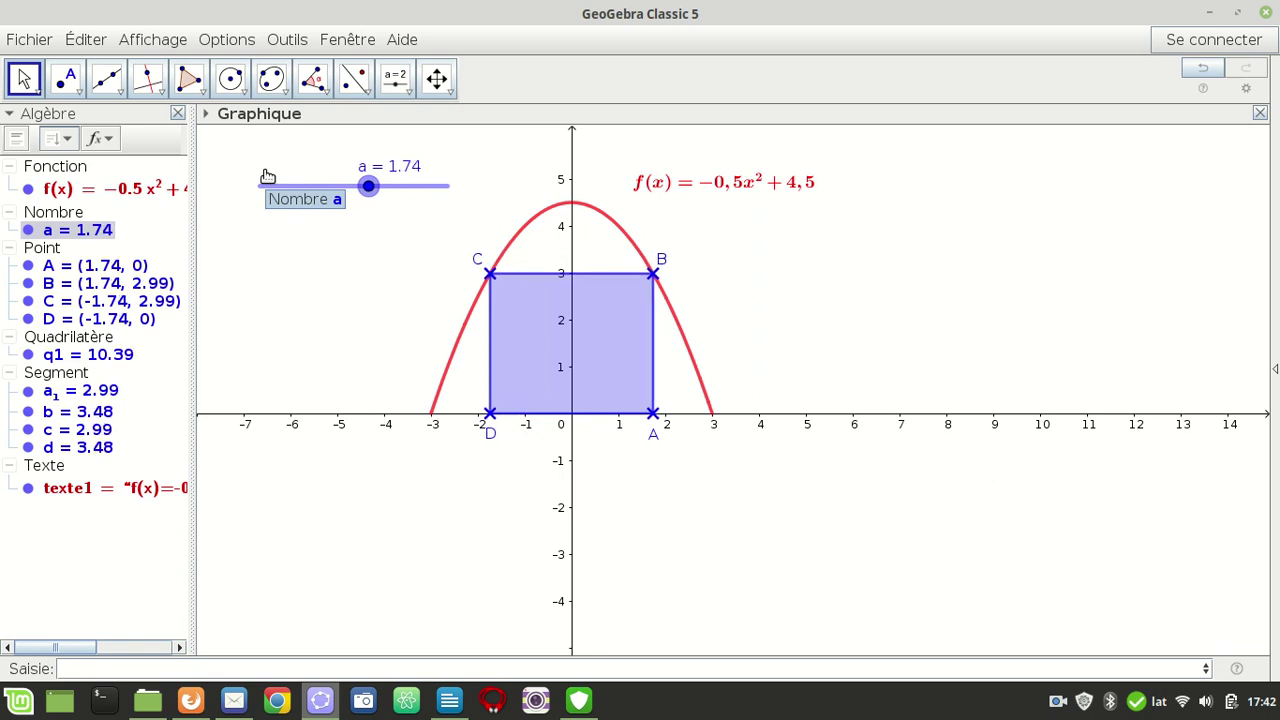
key(Right)
key(Right)
key(Right)
key(Right)
key(Right)
key(Right)
key(Right)
key(Right)
key(Right)
key(Right)
key(Right)
key(Right)
key(Right)
key(Right)
key(Right)
key(Right)
key(Right)
key(Right)
key(Right)
key(Right)
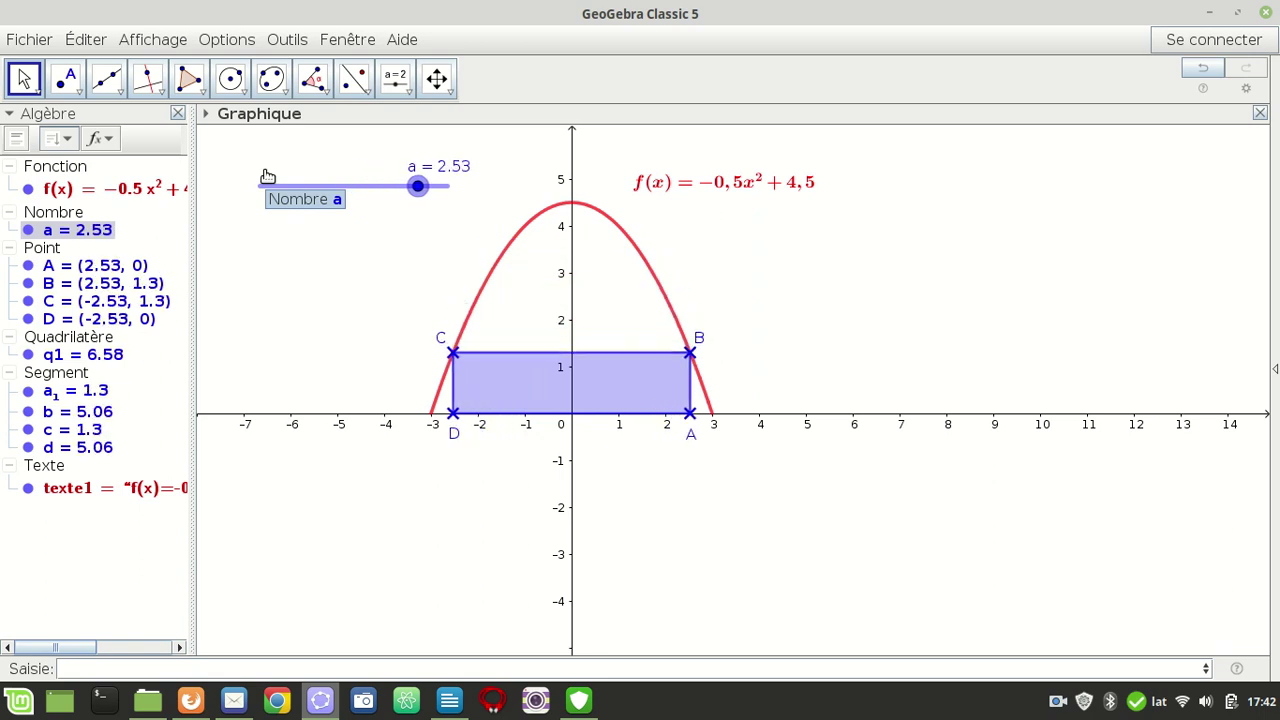
- Raise slider a to about 2.57, and lower it gradually to 1.2 to vary the rectangle under the parabola
key(Right)
key(Right)
key(Right)
key(Right)
key(Right)
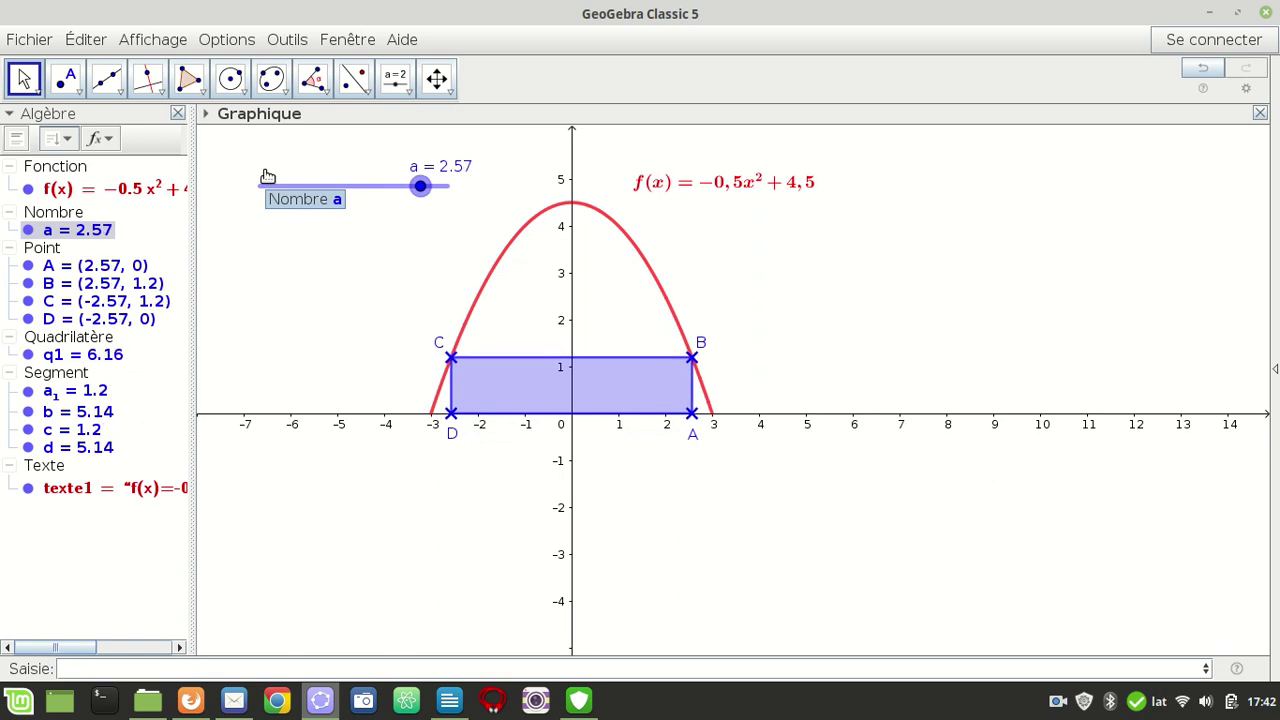
key(Left)
key(Left)
key(Left)
key(Left)
key(Left)
key(Left)
key(Left)
key(Left)
key(Left)
key(Left)
key(Left)
key(Left)
key(Left)
key(Left)
key(Left)
key(Left)
key(Left)
key(Left)
key(Left)
key(Left)
key(Left)
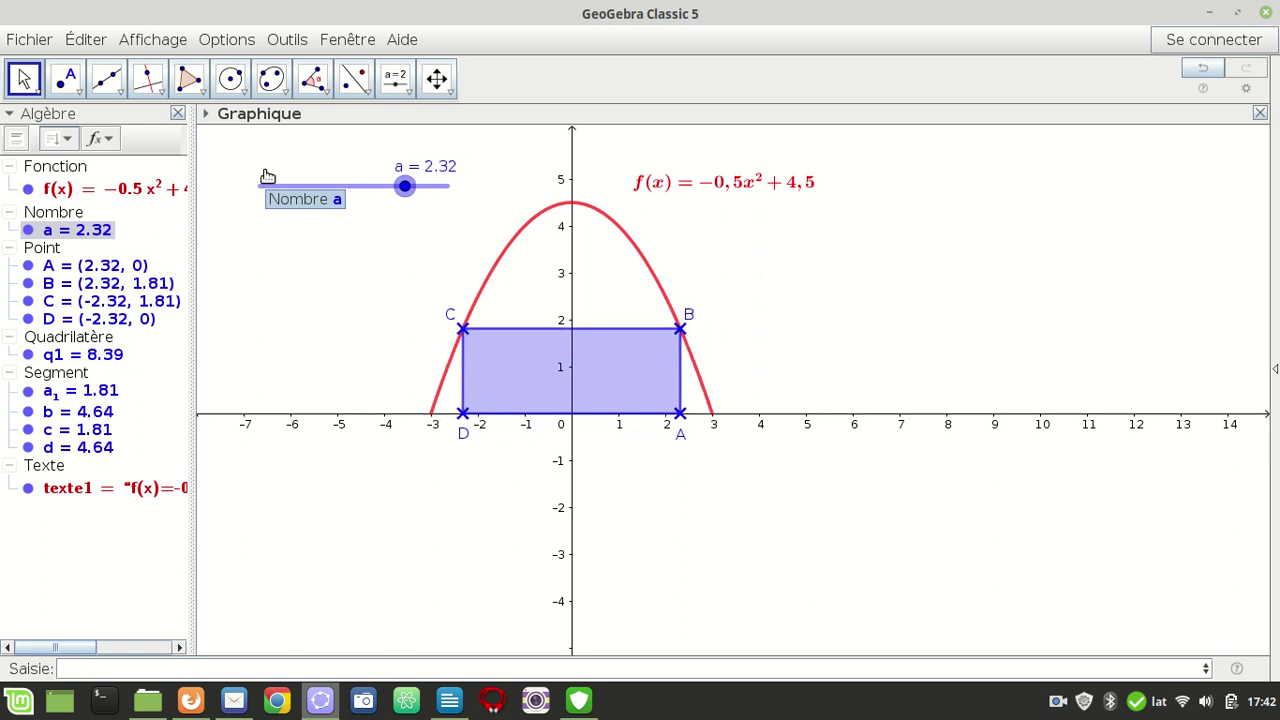
key(Left)
key(Left)
key(Left)
key(Left)
key(Left)
key(Left)
key(Left)
key(Left)
key(Left)
key(Left)
key(Left)
key(Left)
key(Left)
key(Left)
key(Left)
key(Left)
key(Left)
key(Left)
key(Left)
key(Left)
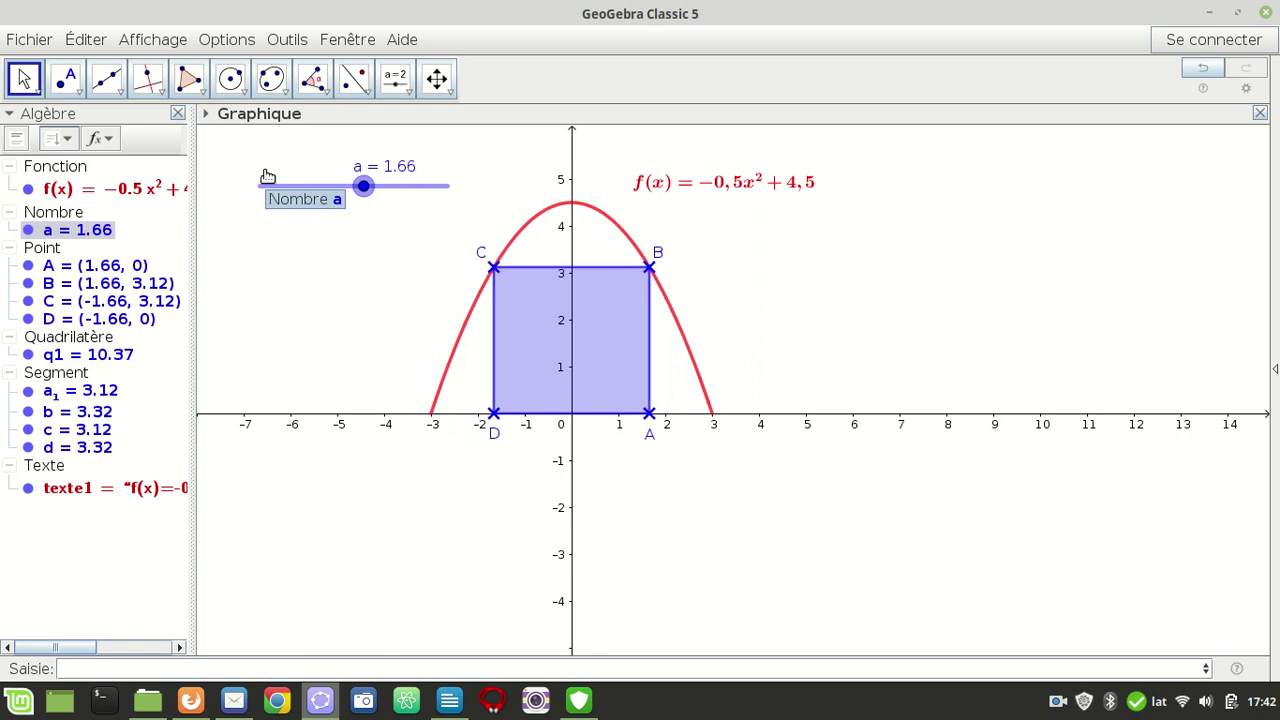
key(Left)
key(Left)
key(Left)
key(Left)
key(Left)
key(Left)
key(Left)
key(Left)
key(Left)
key(Left)
key(Left)
key(Left)
key(Left)
key(Left)
key(Left)
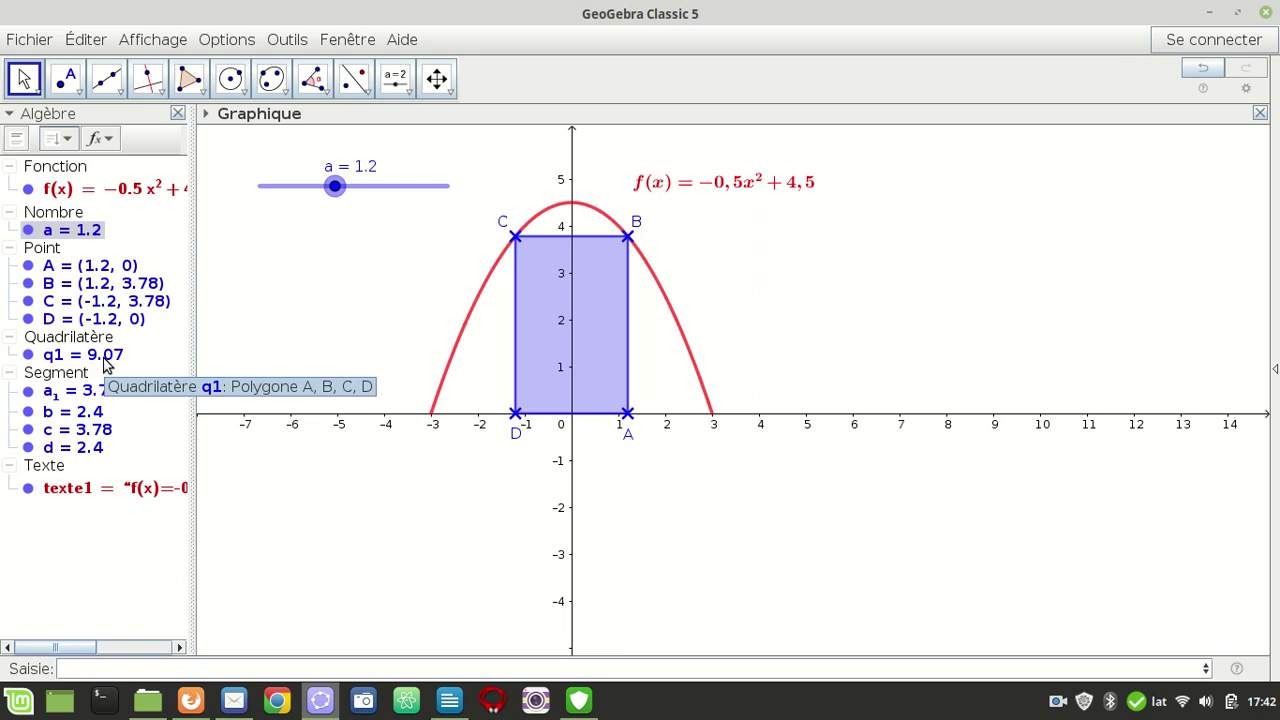
- Compute the area of quadrilateral q1 as a new number with the command Aire(q1)
click(113, 668)
text(Aire)
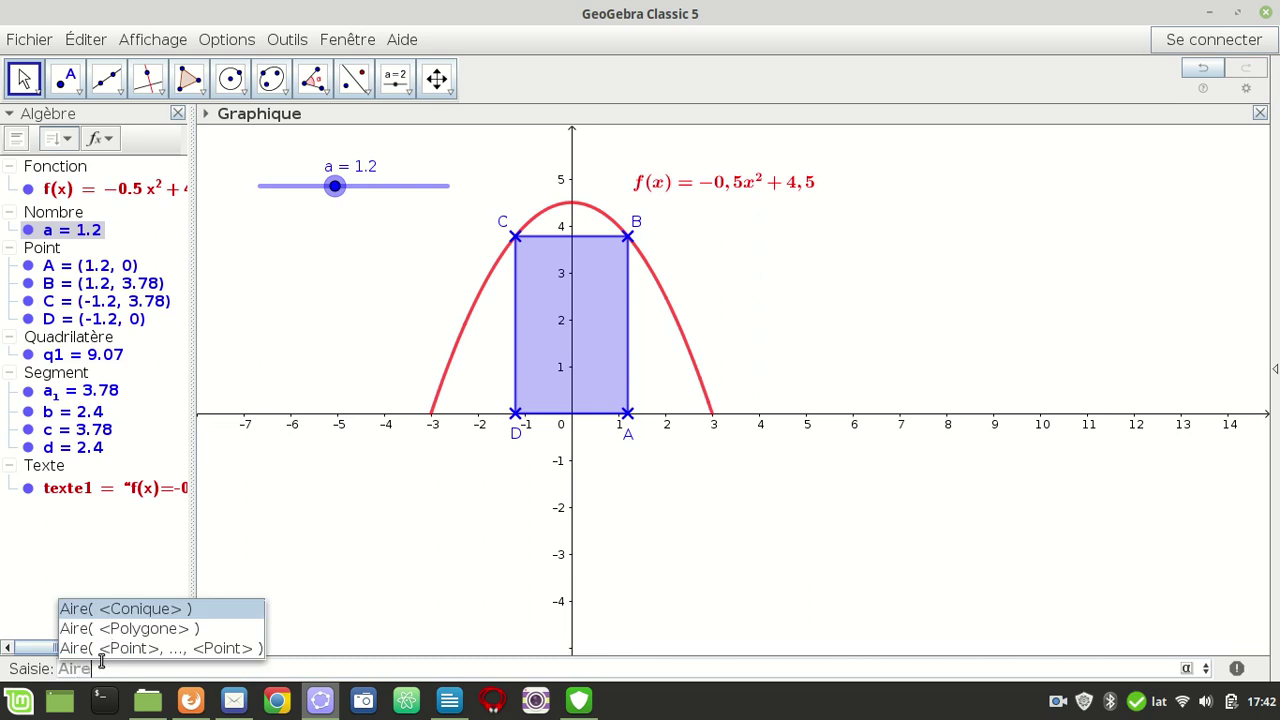
click(131, 640)
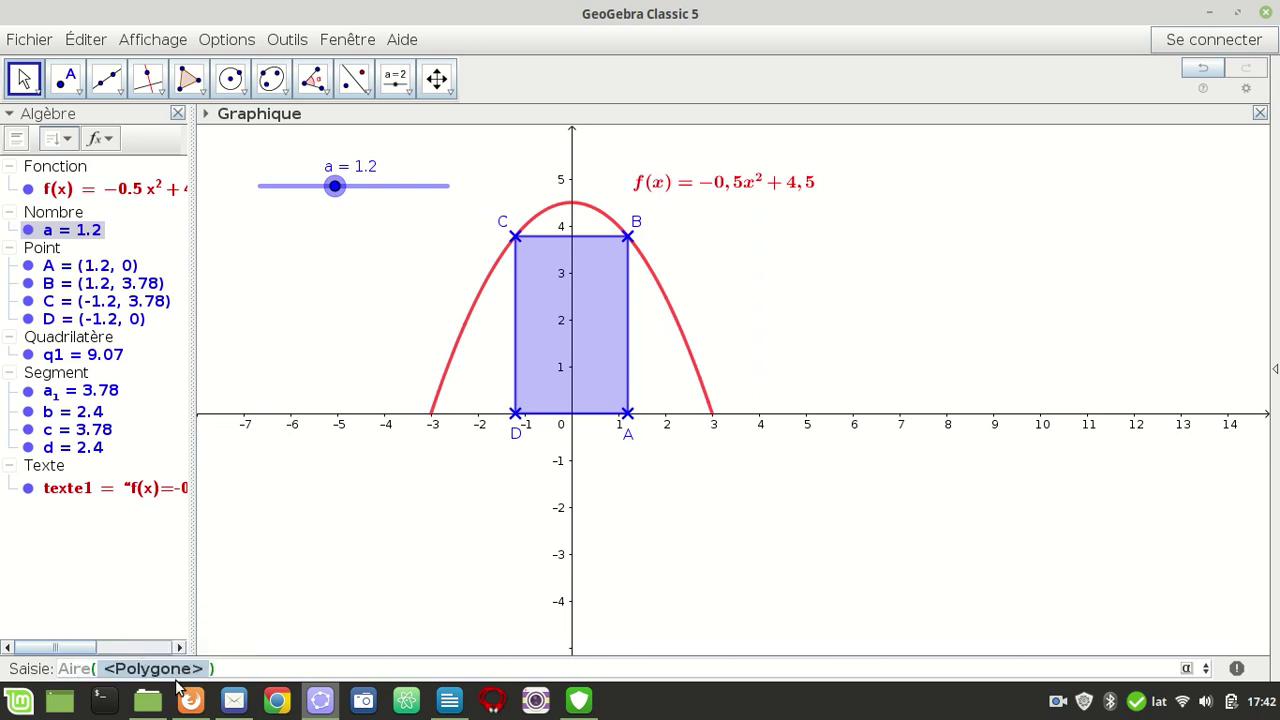
text(q1)
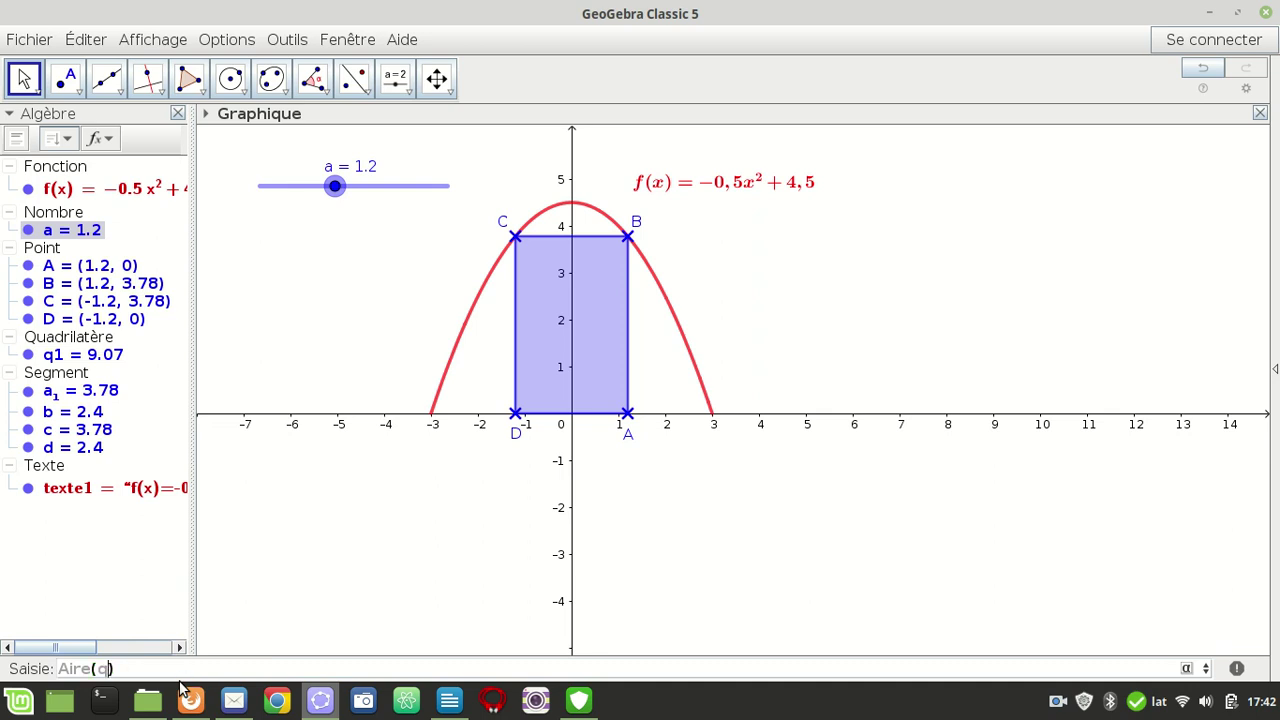
key(Return)
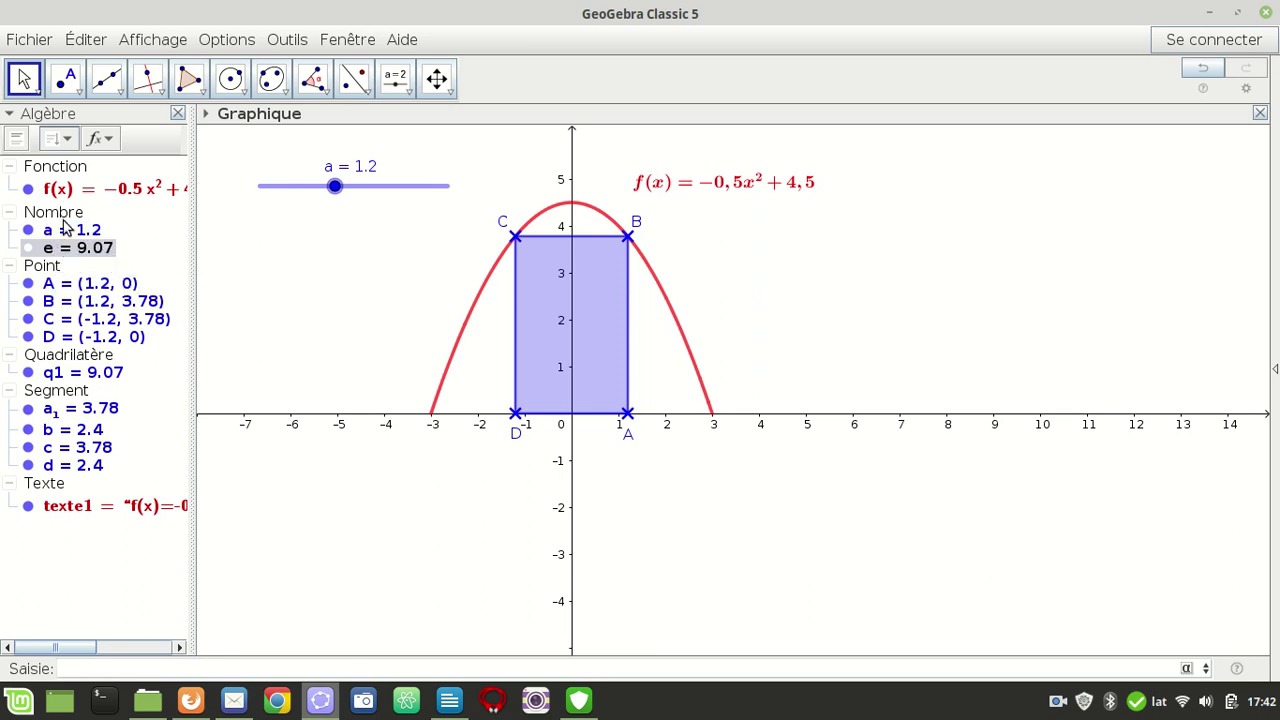
- Insert the LaTeX text "Aire(ABCD)=" followed by the linked value of number e, and place it just below slider a
click(410, 95)
click(438, 153)
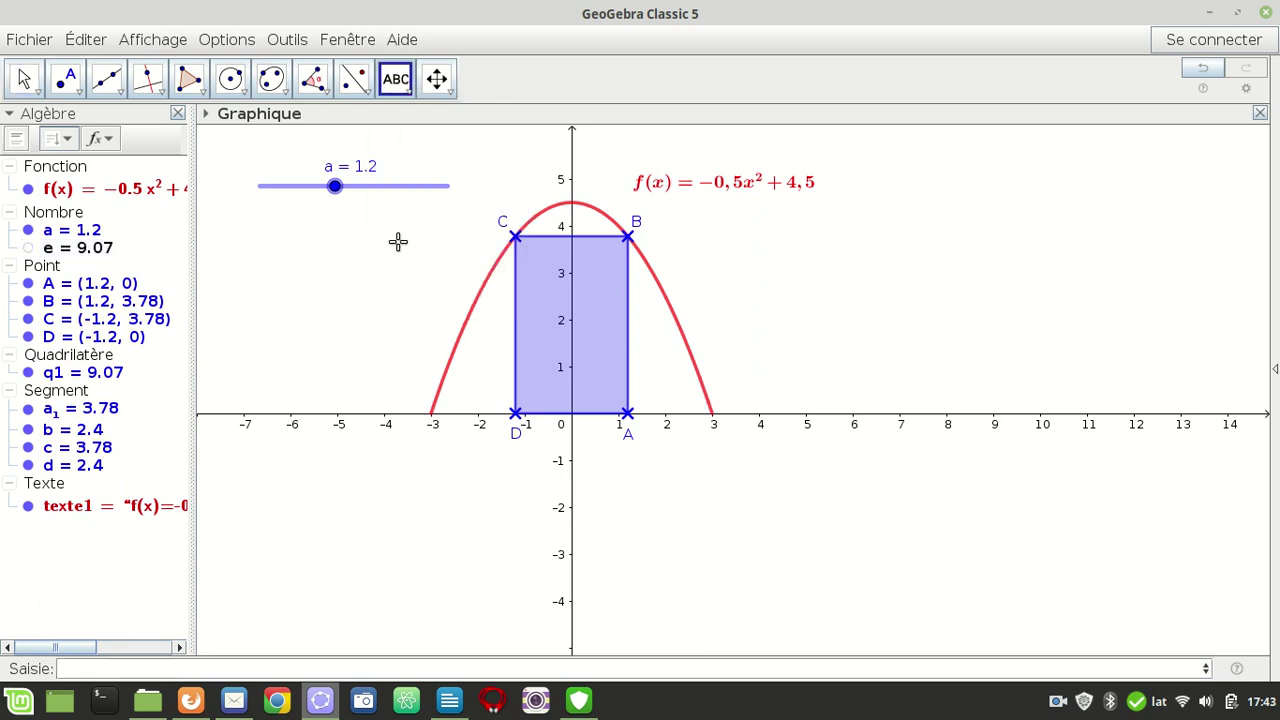
click(293, 240)
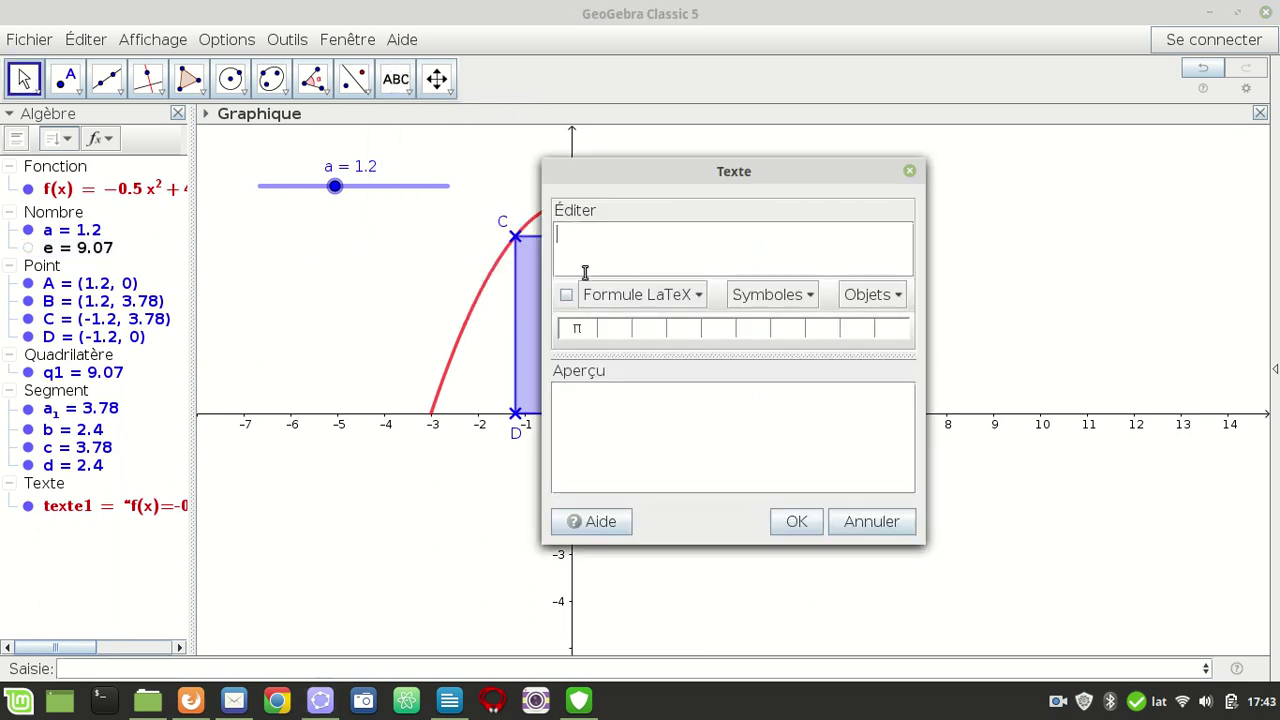
click(566, 294)
text(Aire()
text(ABCD)
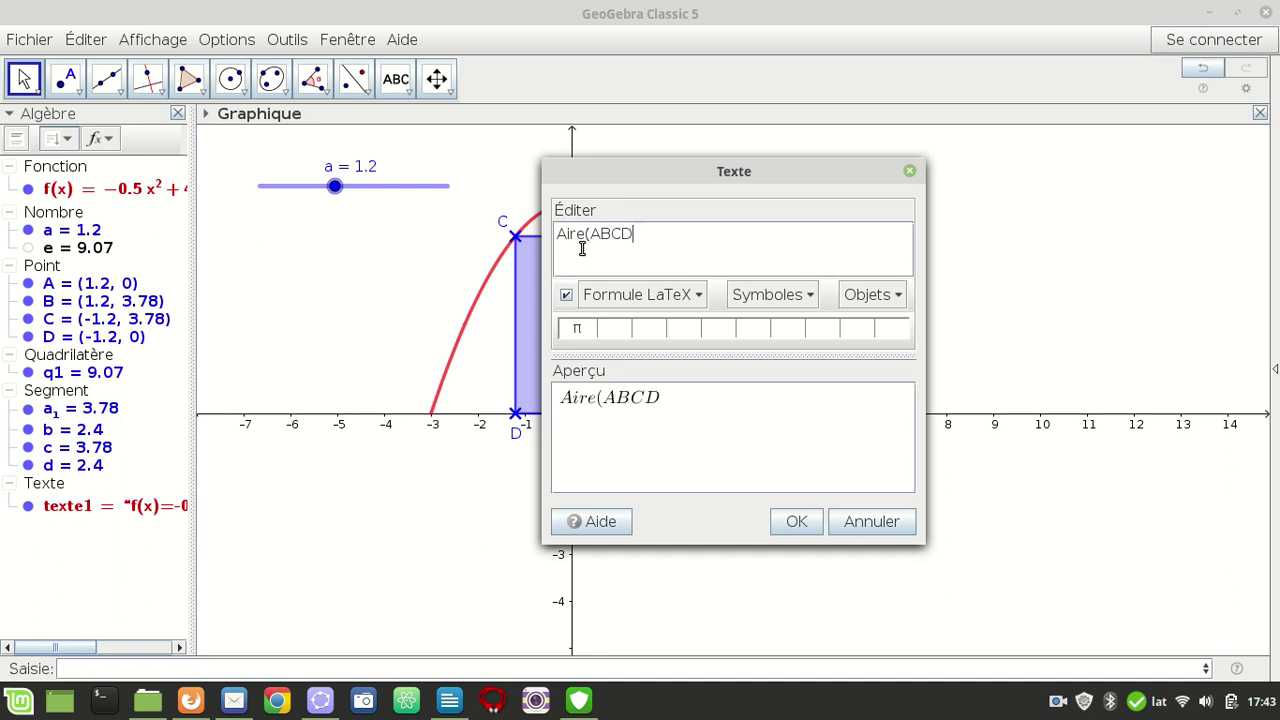
text()=)
click(896, 298)
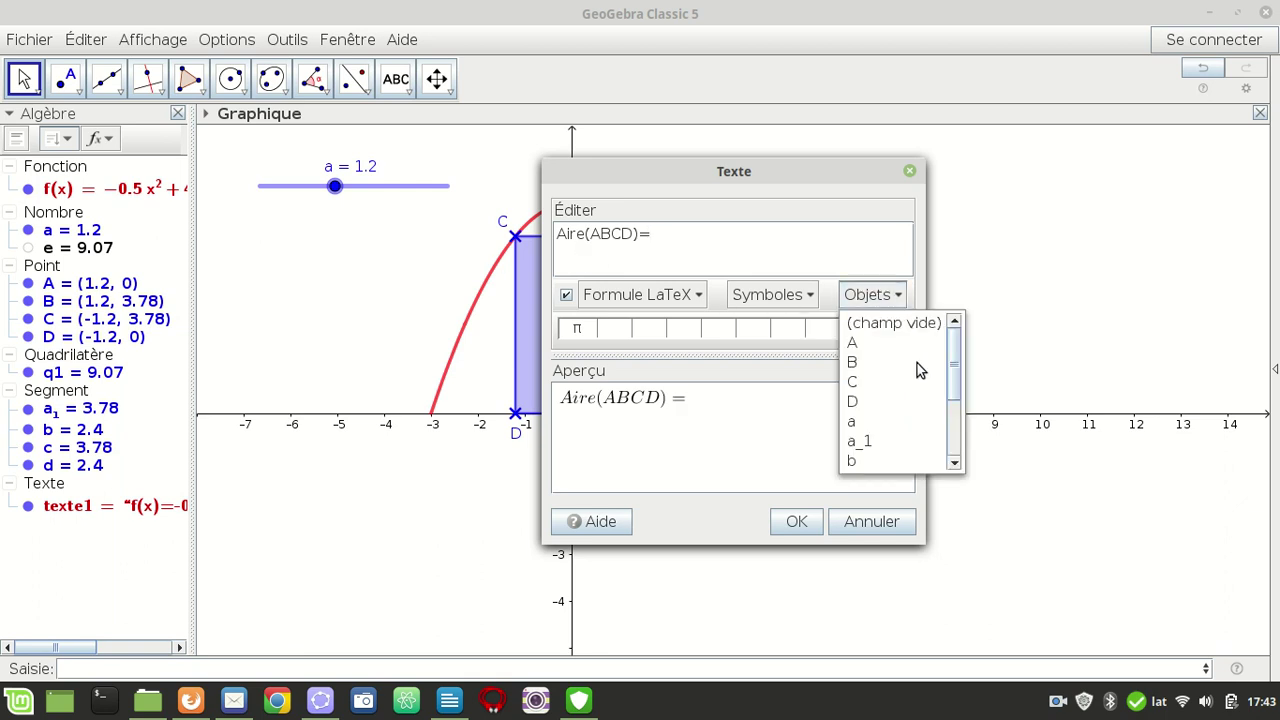
drag(954, 366, 952, 422)
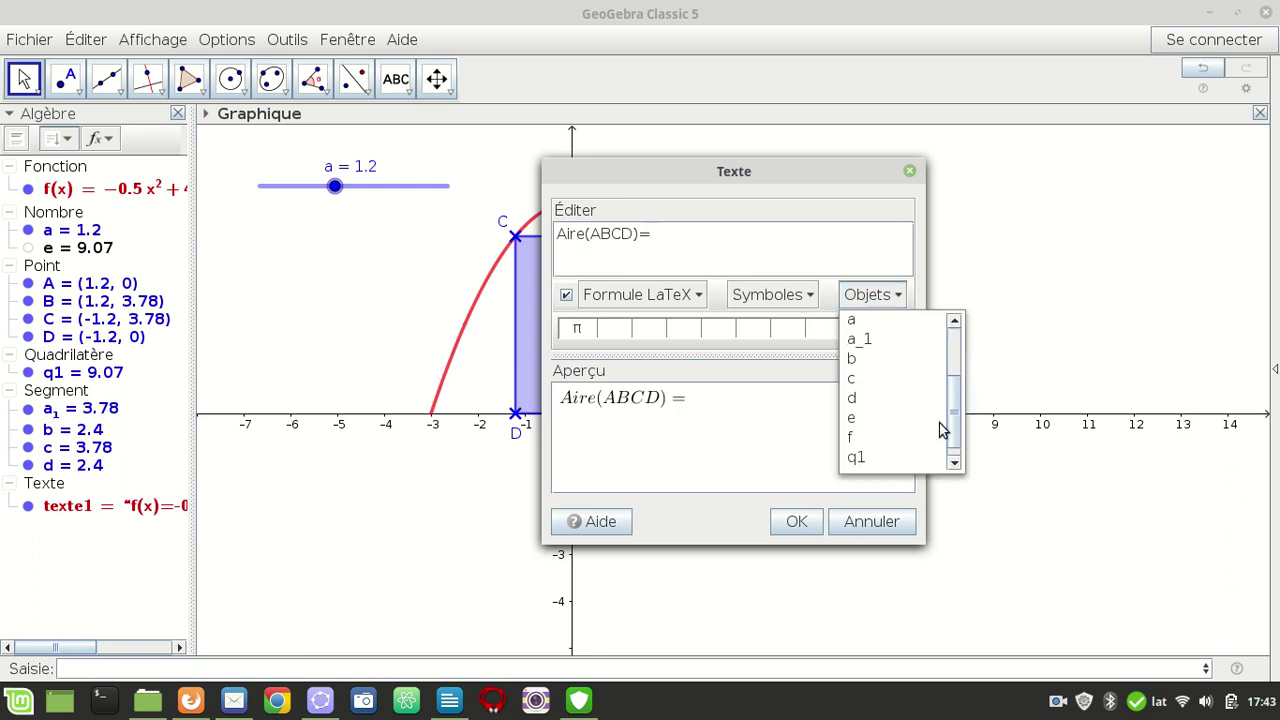
click(853, 417)
click(806, 521)
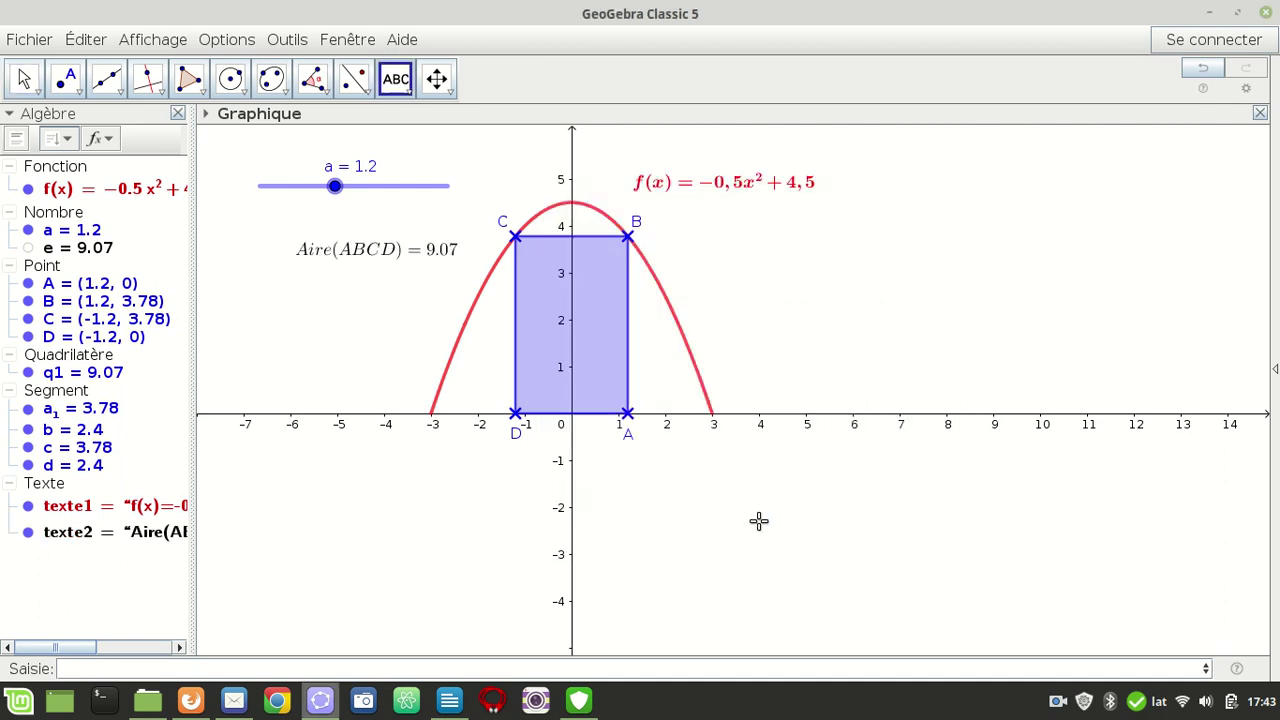
drag(395, 252, 332, 245)
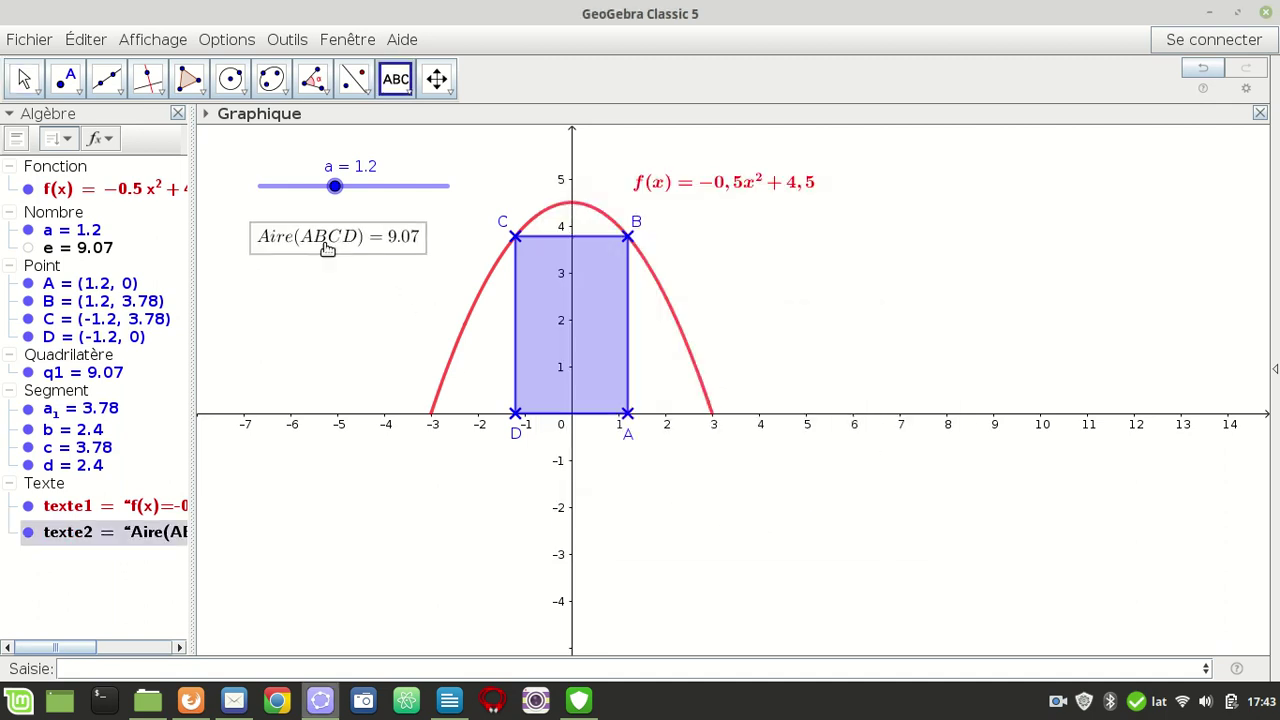
- Colour the Aire(ABCD) text blue and make it bold
right_click(332, 245)
click(423, 417)
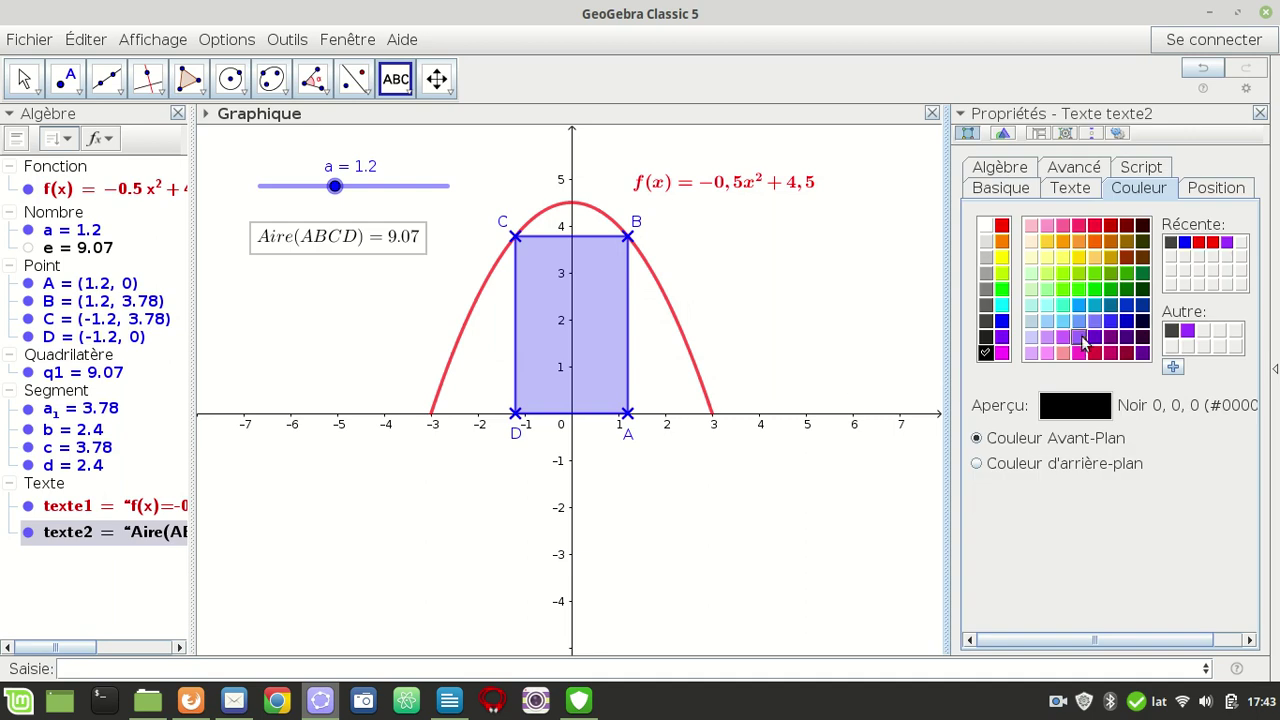
click(1184, 243)
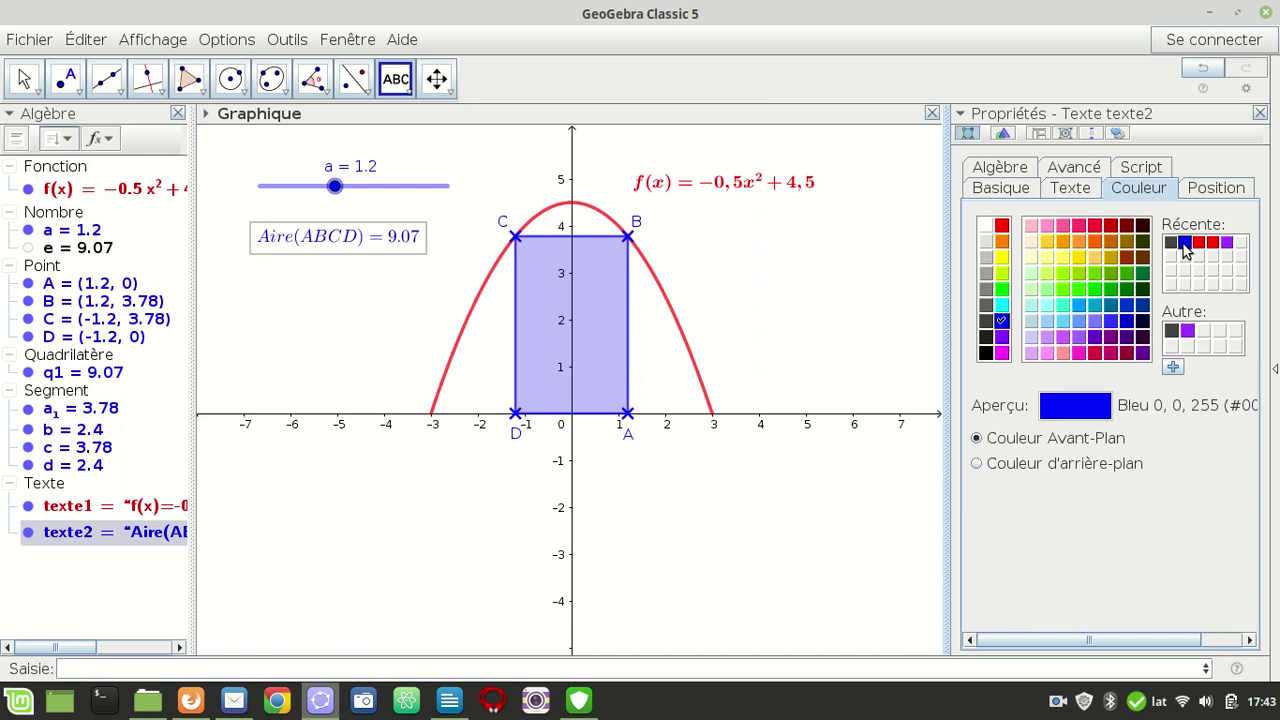
click(1070, 188)
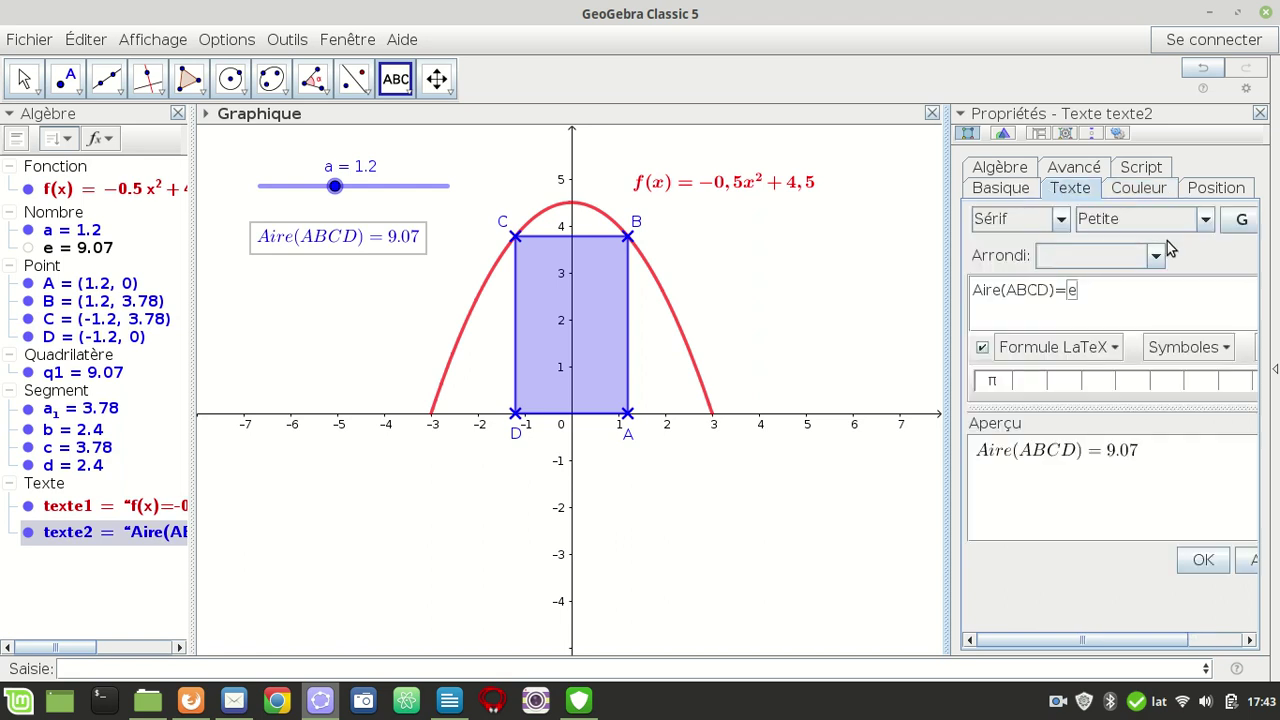
click(1246, 219)
click(1259, 113)
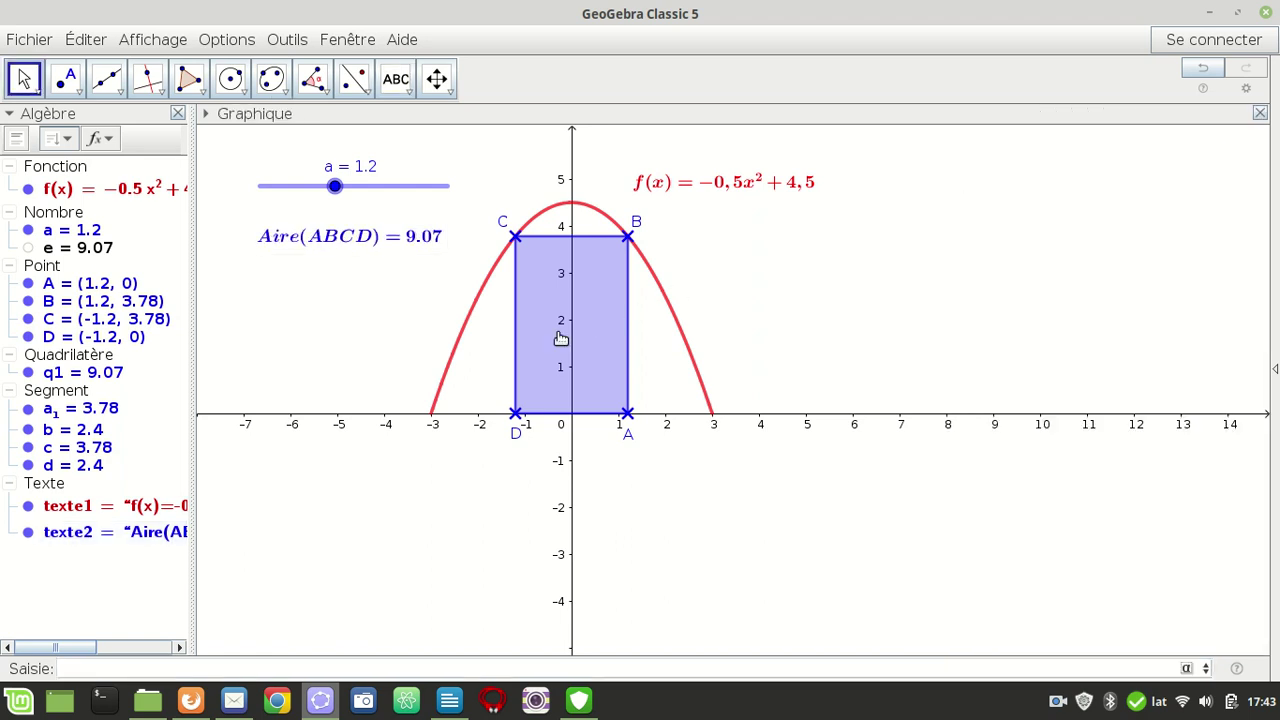
- Reset slider a to 0 and raise it gradually to 1.87 to examine how the area of rectangle ABCD changes
drag(336, 188, 262, 195)
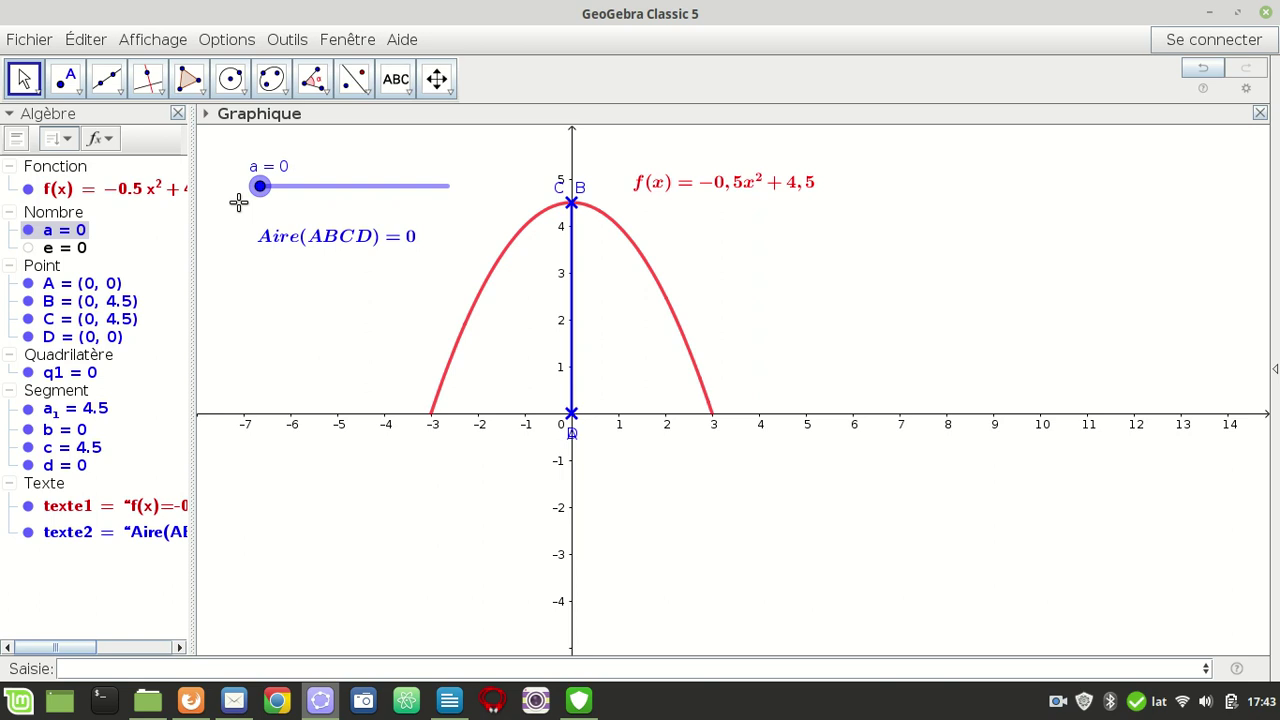
key(Right)
key(Right)
key(Right)
key(Right)
key(Right)
key(Right)
key(Right)
key(Right)
key(Right)
key(Right)
key(Right)
key(Right)
key(Right)
key(Right)
key(Right)
key(Right)
key(Right)
key(Right)
key(Right)
key(Right)
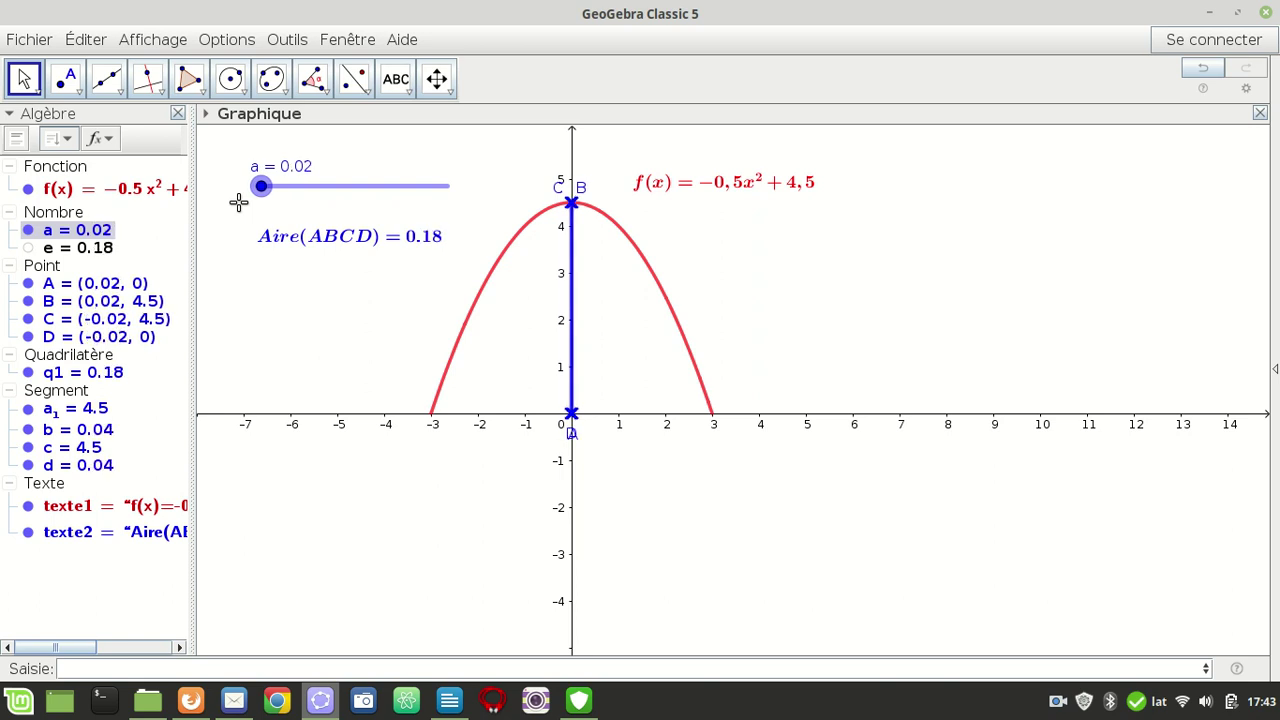
key(Right)
key(Right)
key(Right)
key(Right)
key(Right)
key(Right)
key(Right)
key(Right)
key(Right)
key(Right)
key(Right)
key(Right)
key(Right)
key(Right)
key(Right)
key(Right)
key(Right)
key(Right)
key(Right)
key(Right)
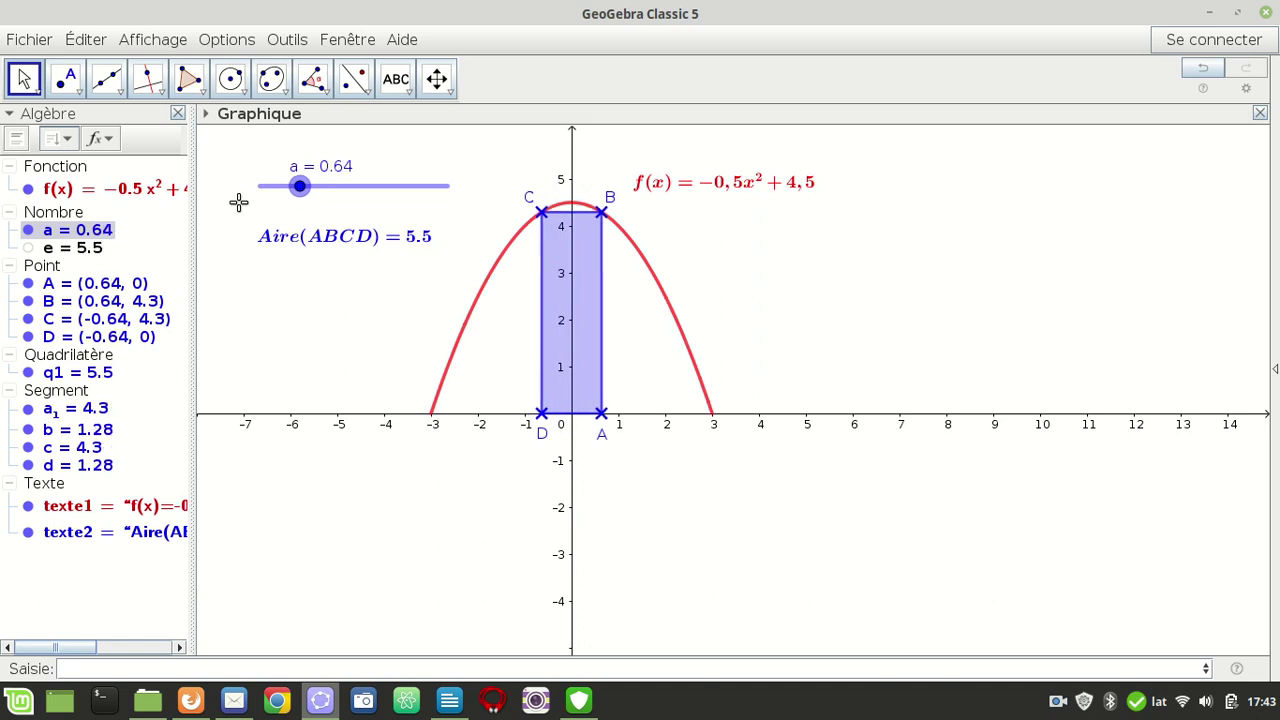
key(Right)
key(Right)
key(Right)
key(Right)
key(Right)
key(Right)
key(Right)
key(Right)
key(Right)
key(Right)
key(Right)
key(Right)
key(Right)
key(Right)
key(Right)
key(Right)
key(Right)
key(Right)
key(Right)
key(Right)
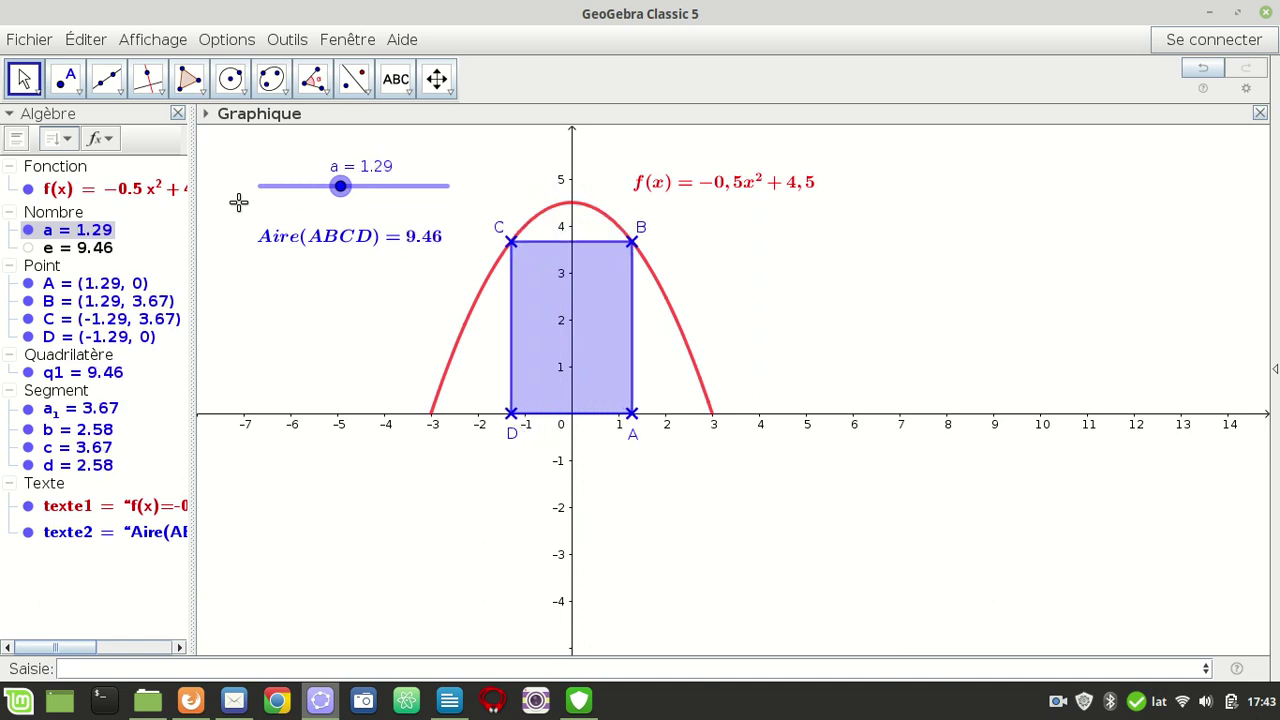
key(Right)
key(Right)
key(Right)
key(Right)
key(Right)
key(Right)
key(Right)
key(Right)
key(Right)
key(Right)
key(Right)
key(Right)
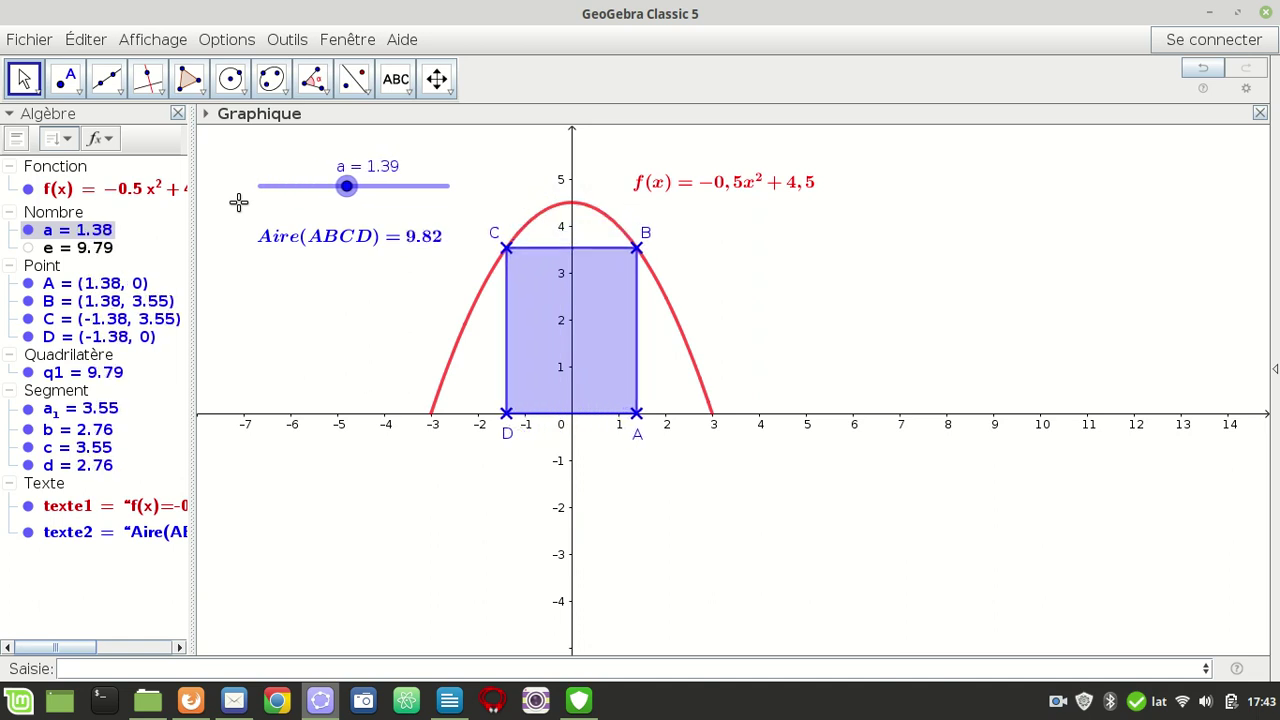
key(Right)
key(Right)
key(Right)
key(Right)
key(Right)
key(Right)
key(Right)
key(Right)
key(Right)
key(Right)
key(Right)
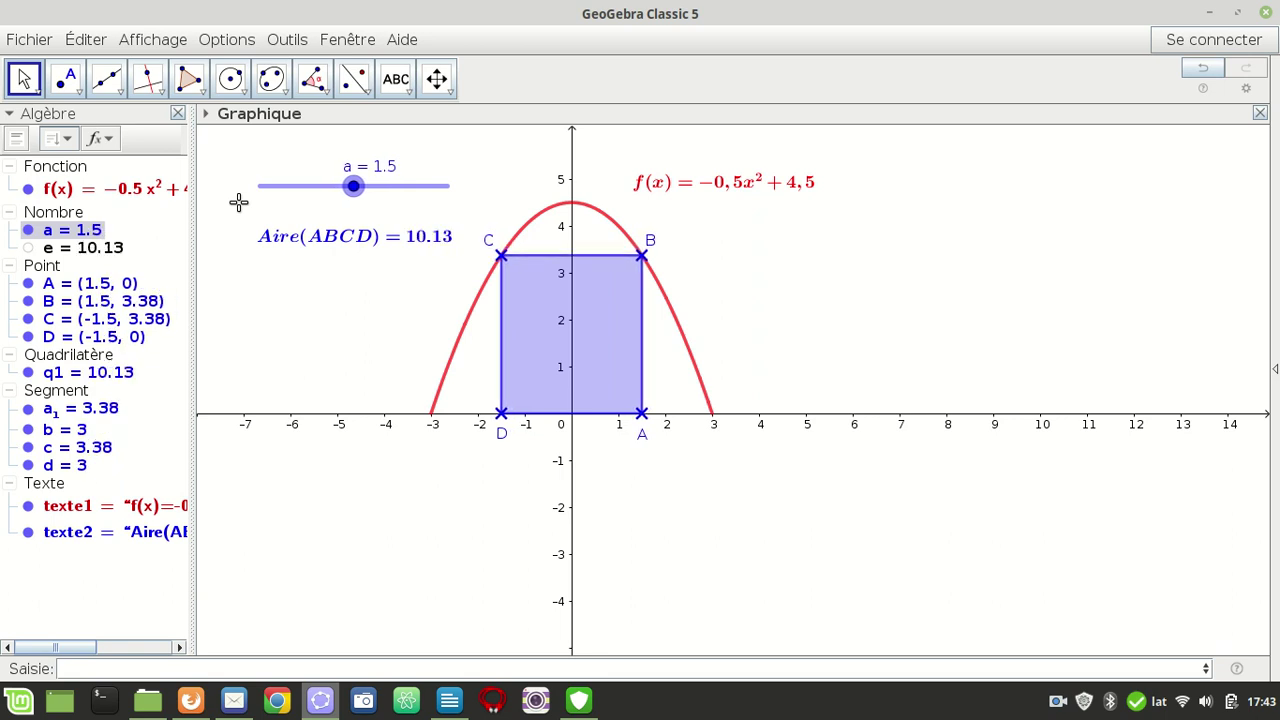
key(Right)
key(Right)
key(Right)
key(Right)
key(Right)
key(Right)
key(Right)
key(Right)
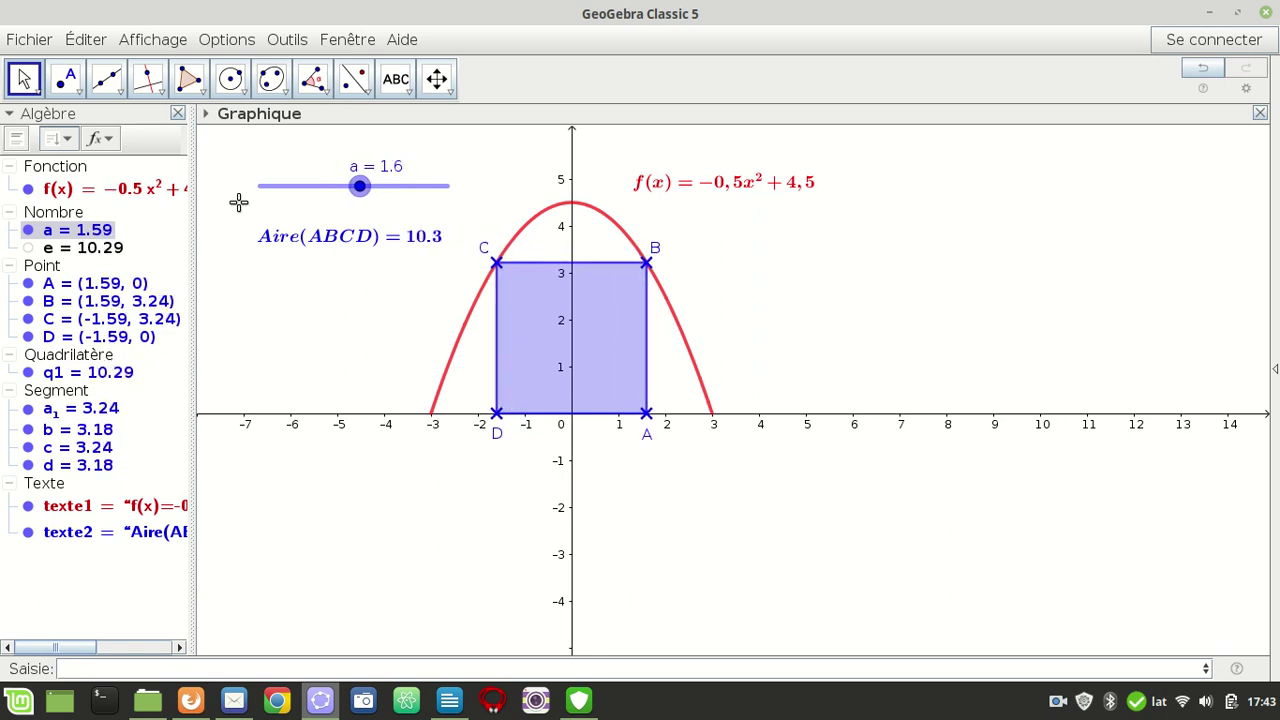
key(Right)
key(Right)
key(Right)
key(Right)
key(Right)
key(Right)
key(Right)
key(Right)
key(Right)
key(Right)
key(Right)
key(Right)
key(Right)
key(Right)
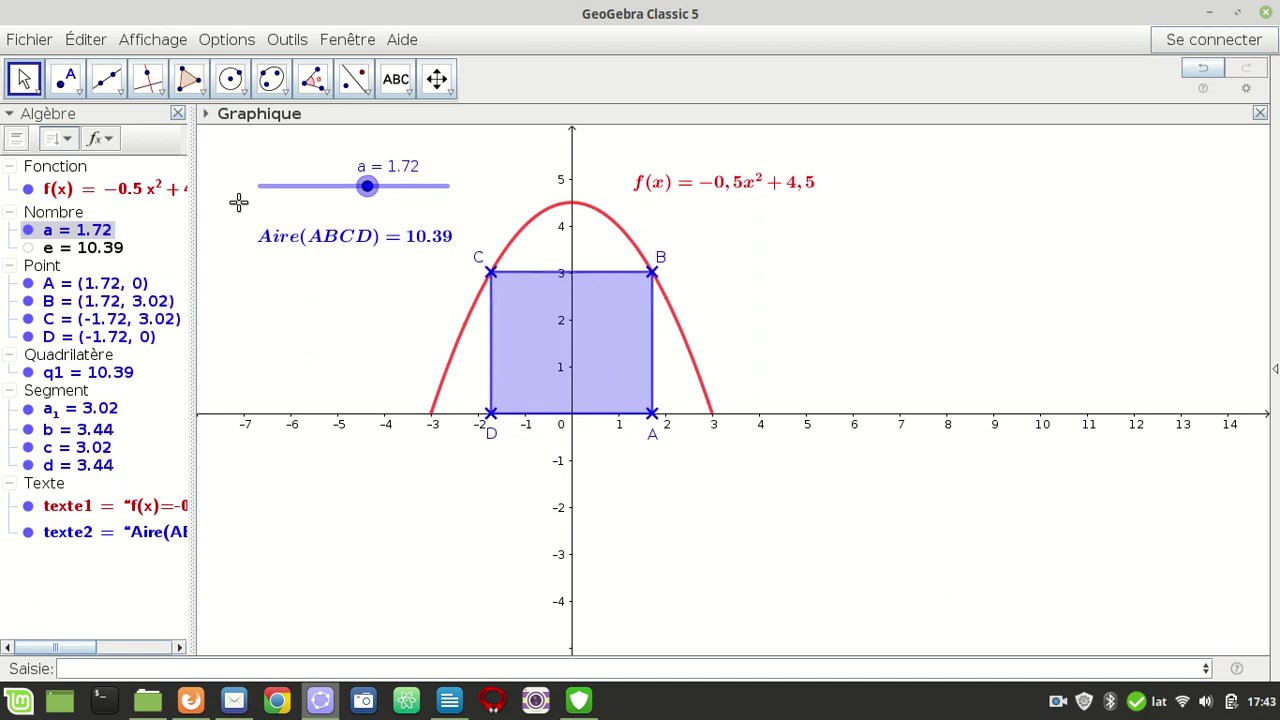
key(Right)
key(Right)
key(Right)
key(Right)
key(Right)
key(Right)
key(Right)
key(Right)
key(Right)
key(Right)
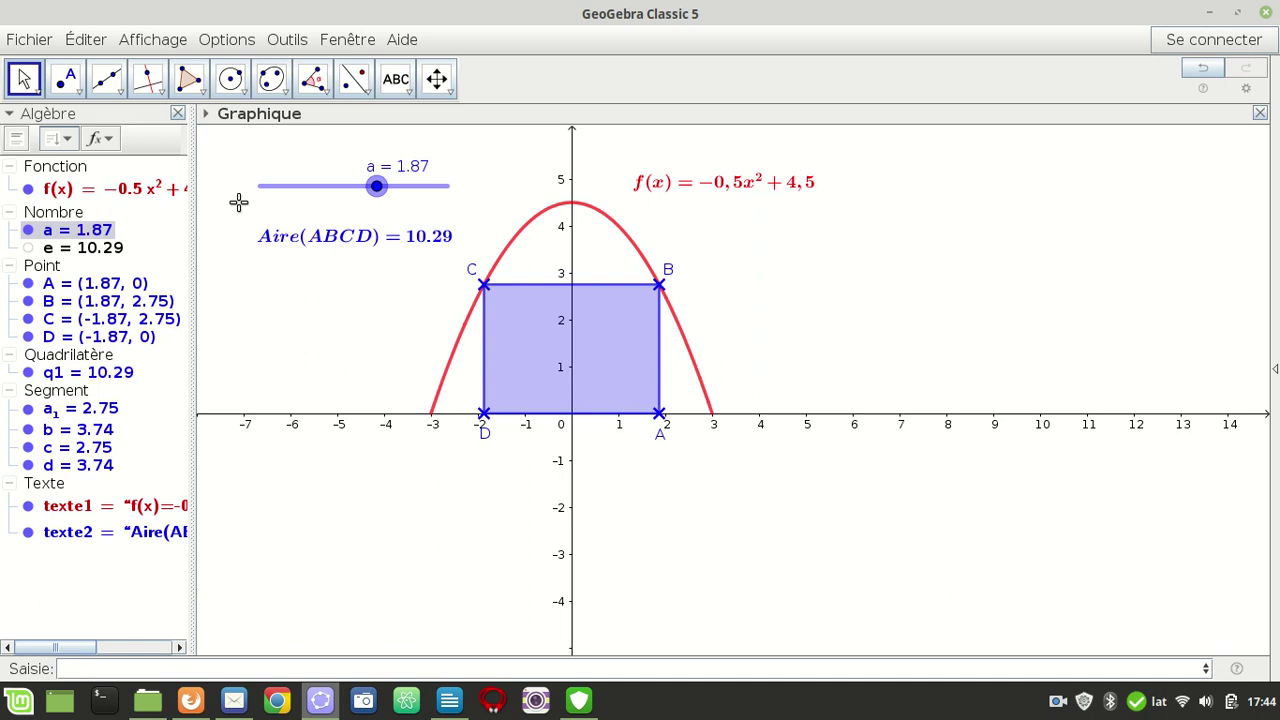
- Lower slider a in small steps to 1.69 to examine the rectangle's area around its maximum
key(Left)
key(Left)
key(Left)
key(Left)
key(Left)
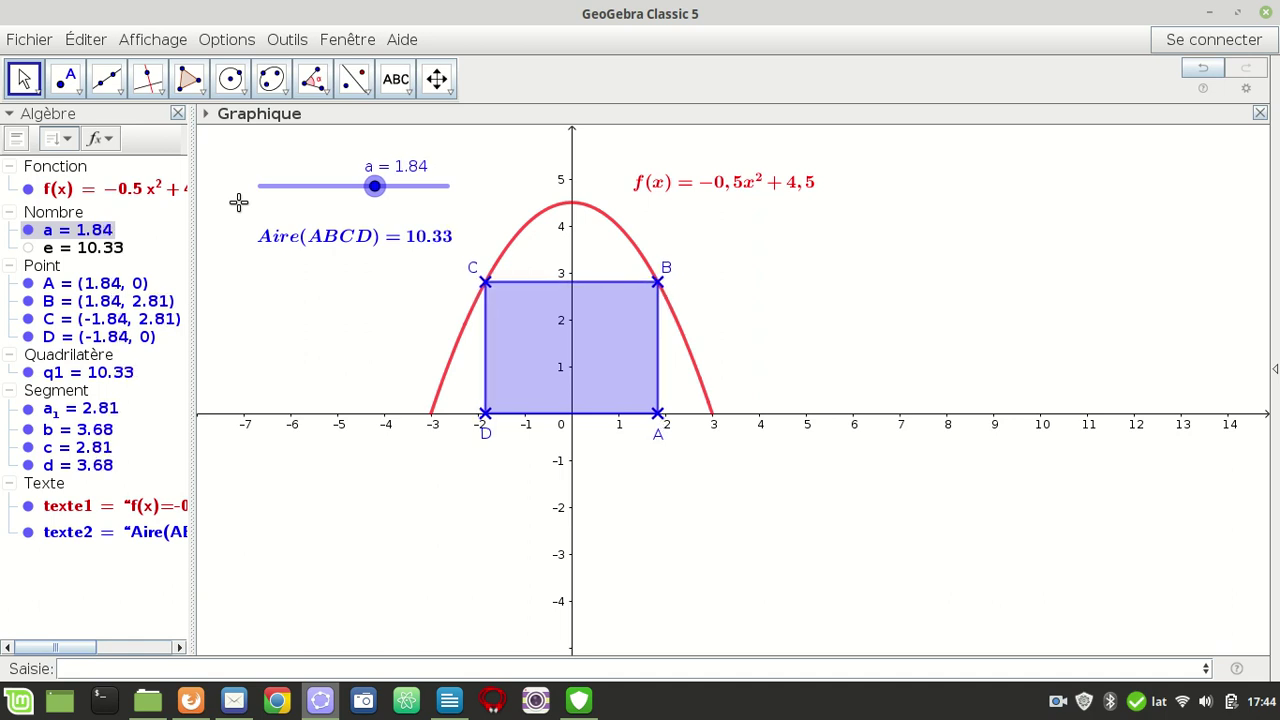
key(Left)
key(Left)
key(Left)
key(Left)
key(Left)
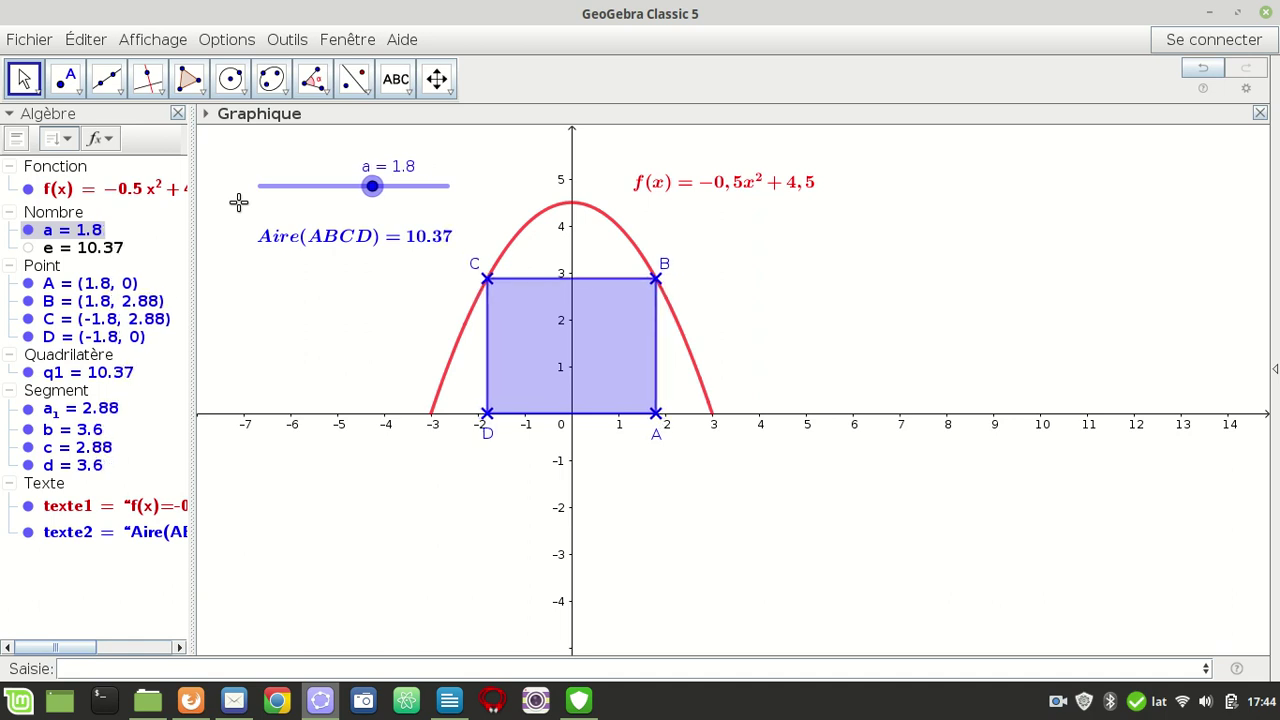
key(Left)
key(Left)
key(Left)
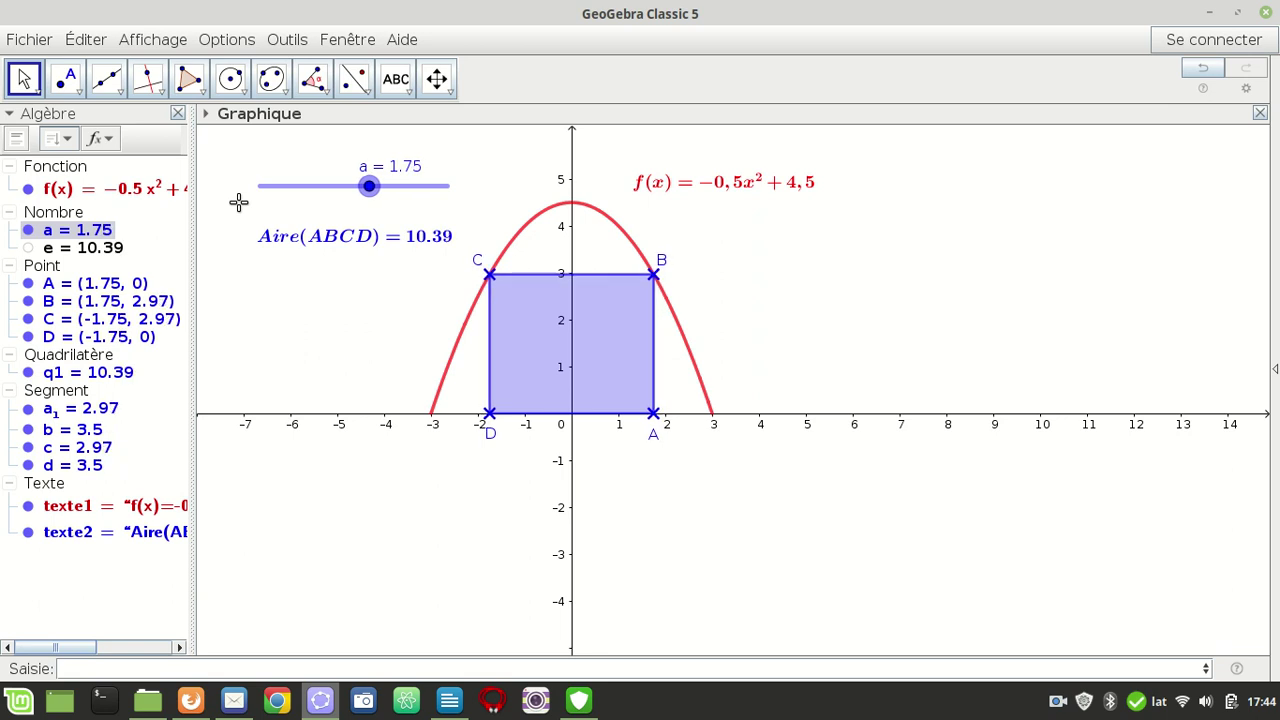
key(Left)
key(Left)
key(Left)
key(Left)
key(Left)
key(Left)
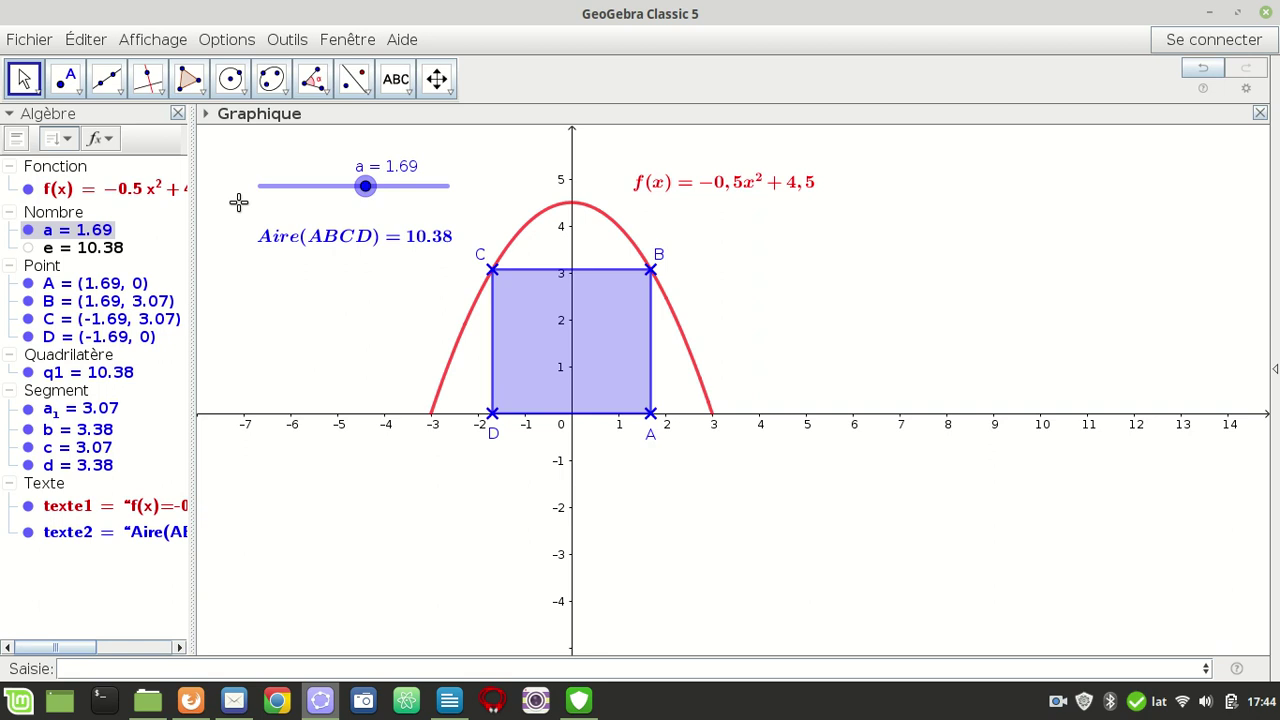
click(1057, 701)
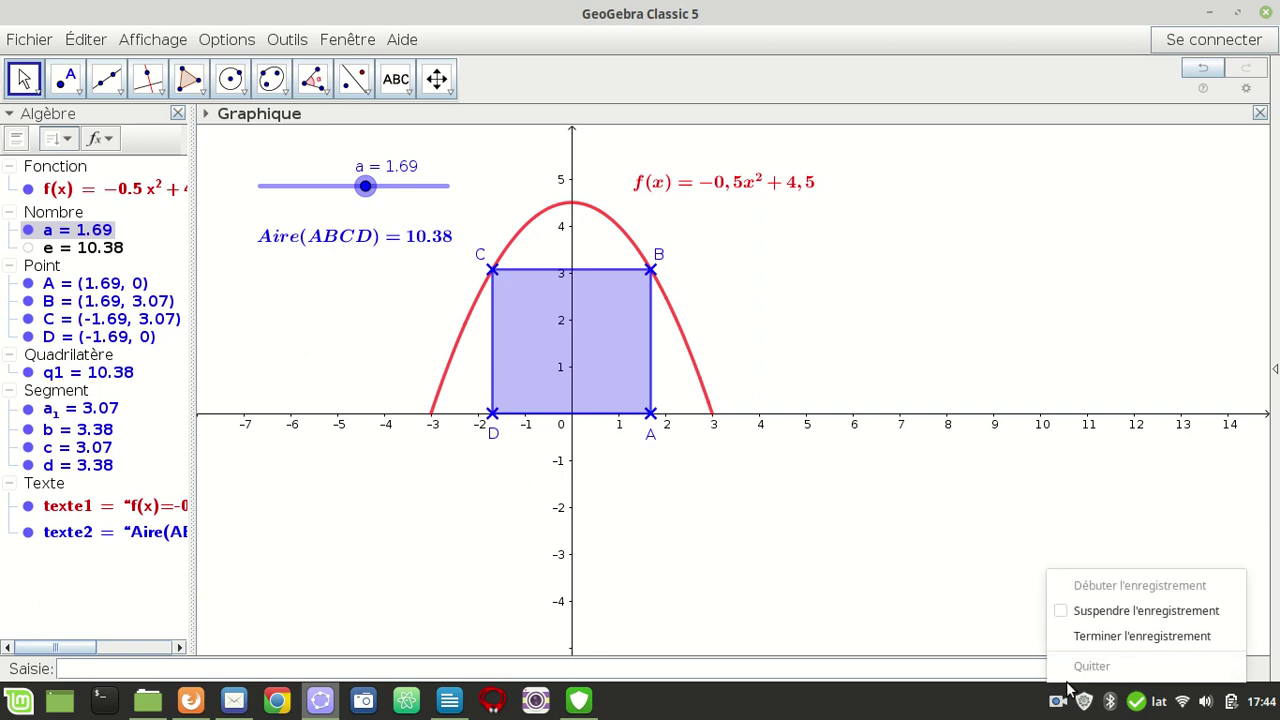